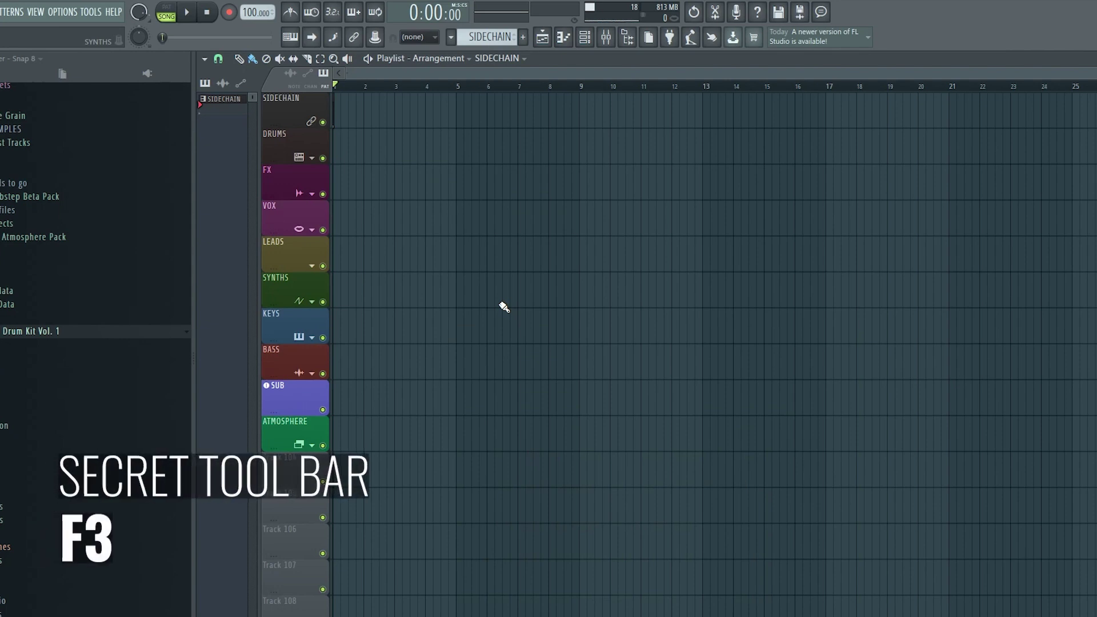
# Step: Switch the playlist to the Paint tool from the F3 tools menu
pyautogui.press('F3')
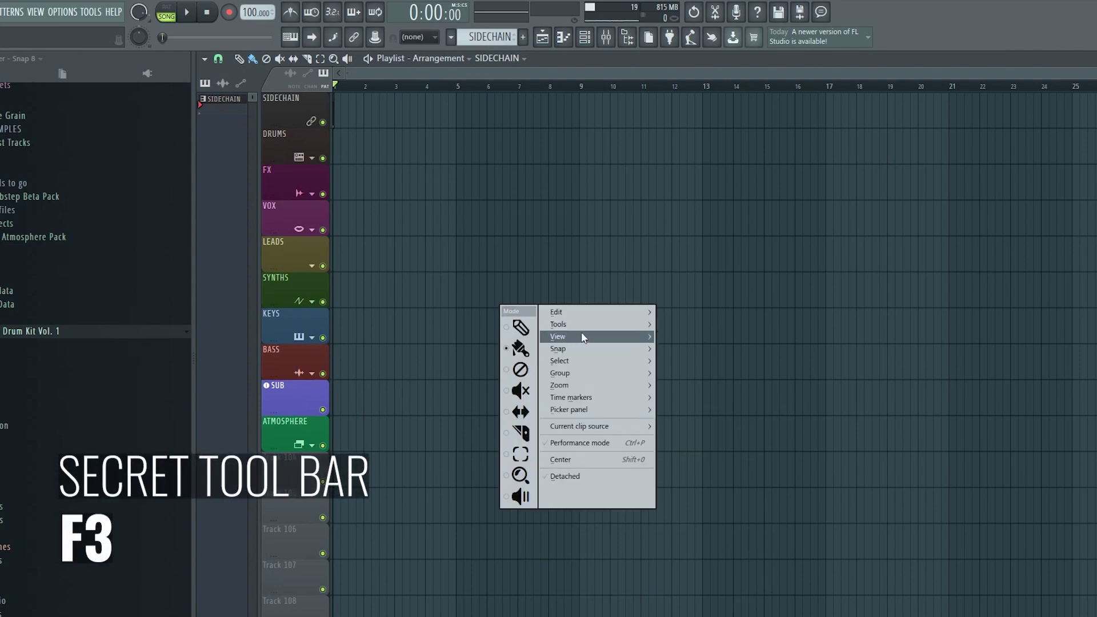
pyautogui.moveTo(605, 318)
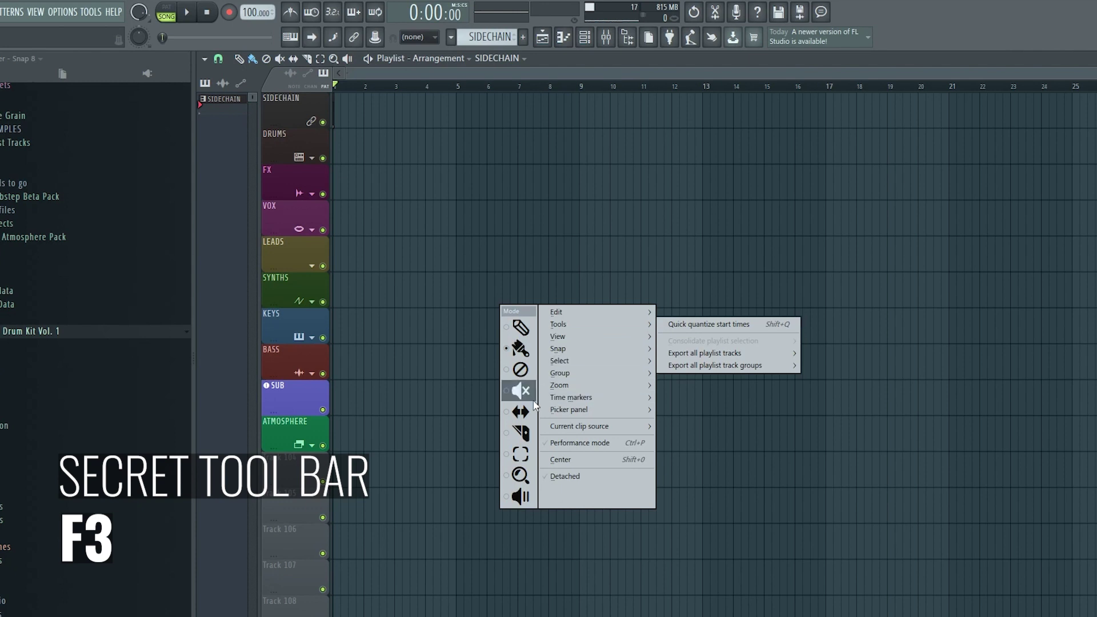
pyautogui.moveTo(543, 381)
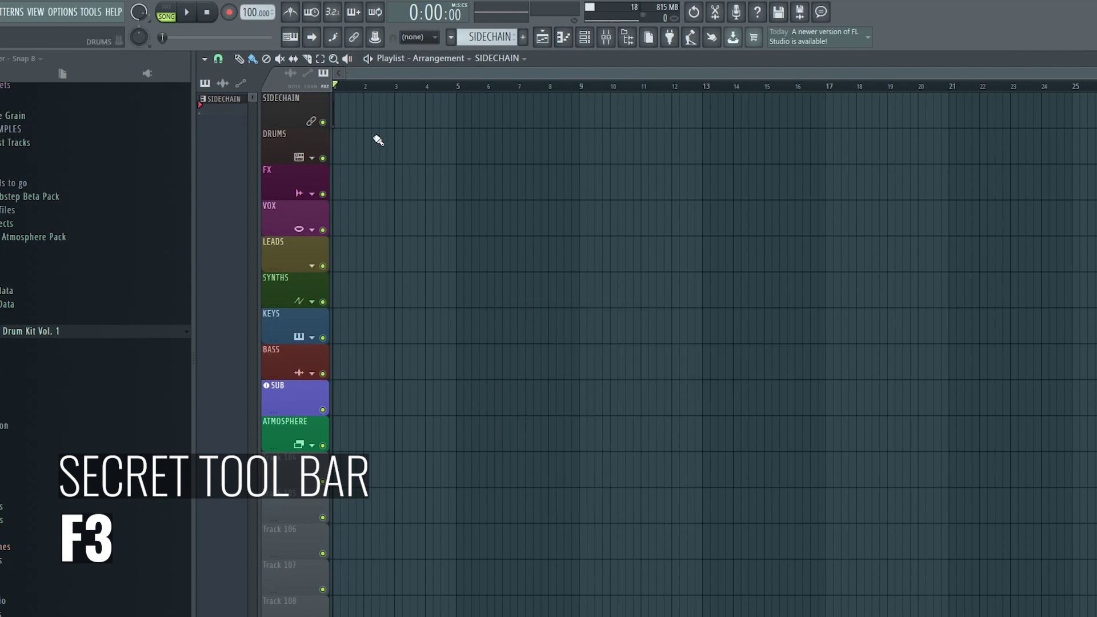
pyautogui.click(253, 60)
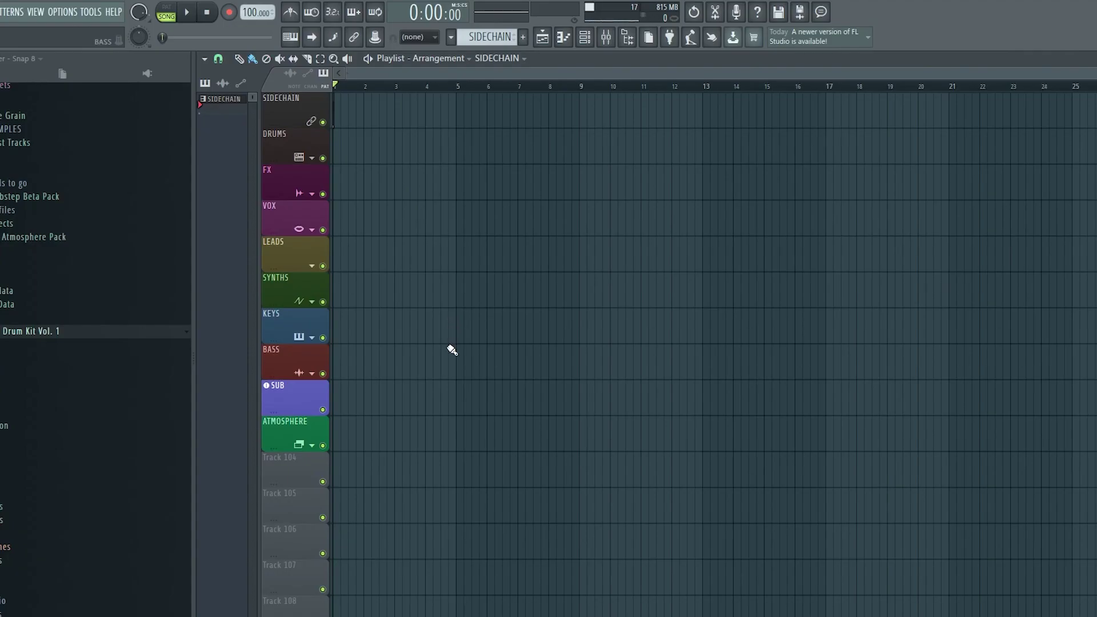
# Step: Turn typing keyboard to piano on, then off again
pyautogui.rightClick(449, 353)
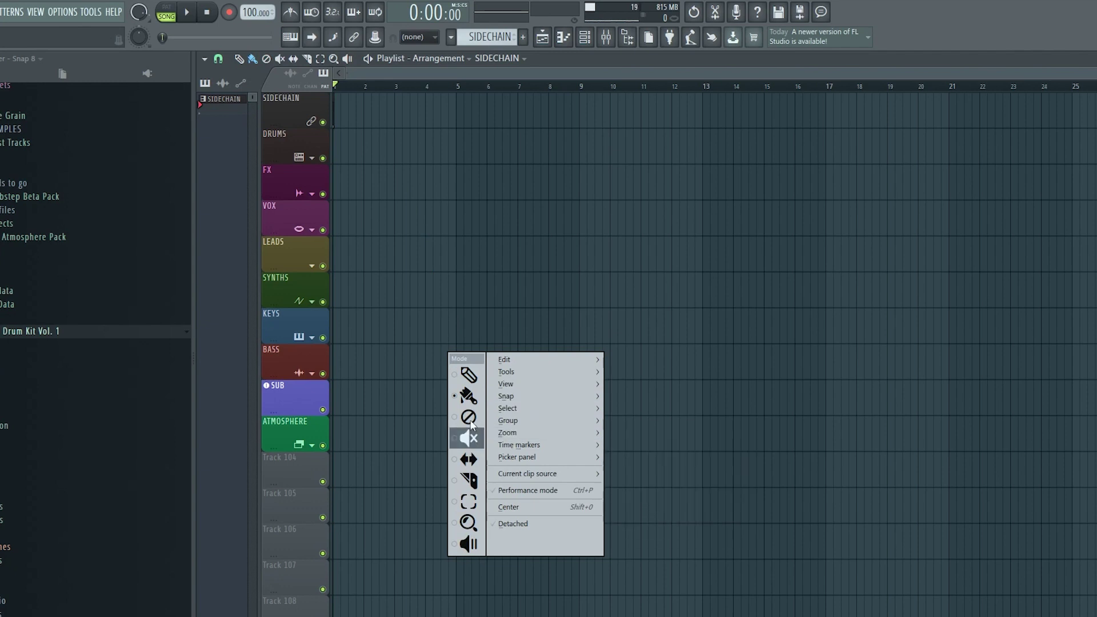
pyautogui.click(400, 272)
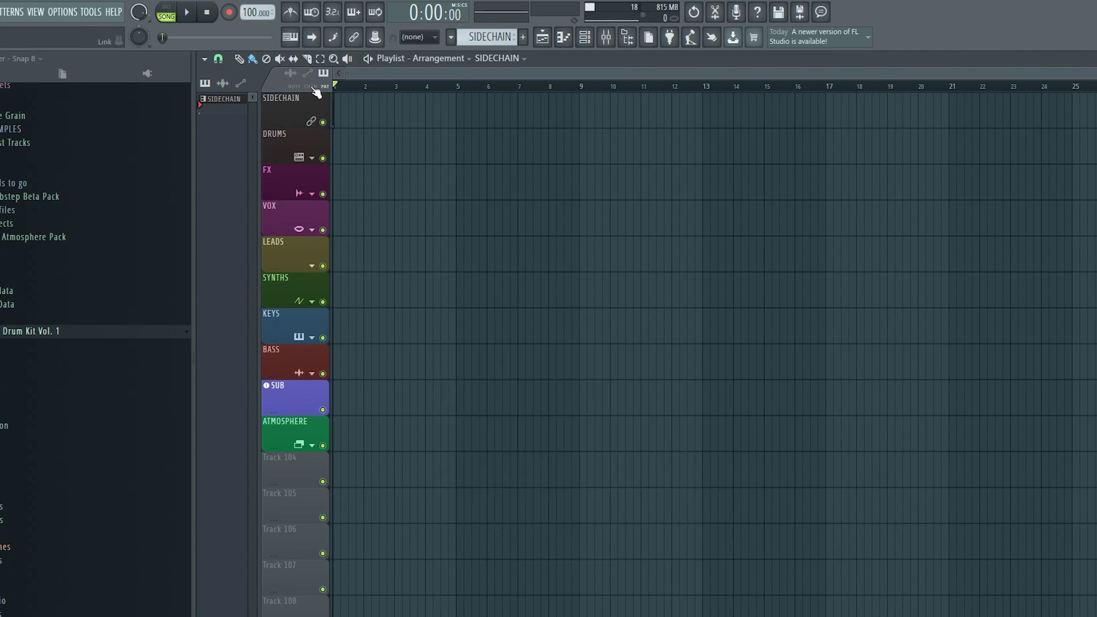
pyautogui.click(295, 44)
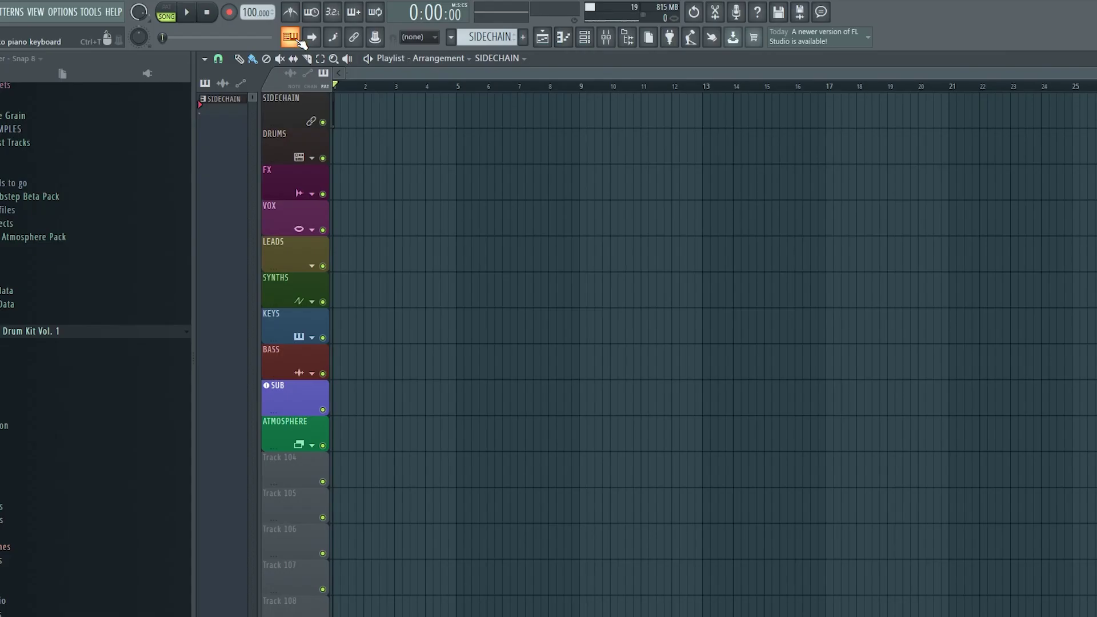
pyautogui.click(297, 40)
# Step: Bring up the empty piano roll for Synth1 with F7
pyautogui.rightClick(427, 273)
pyautogui.moveTo(531, 304)
pyautogui.press('F7')
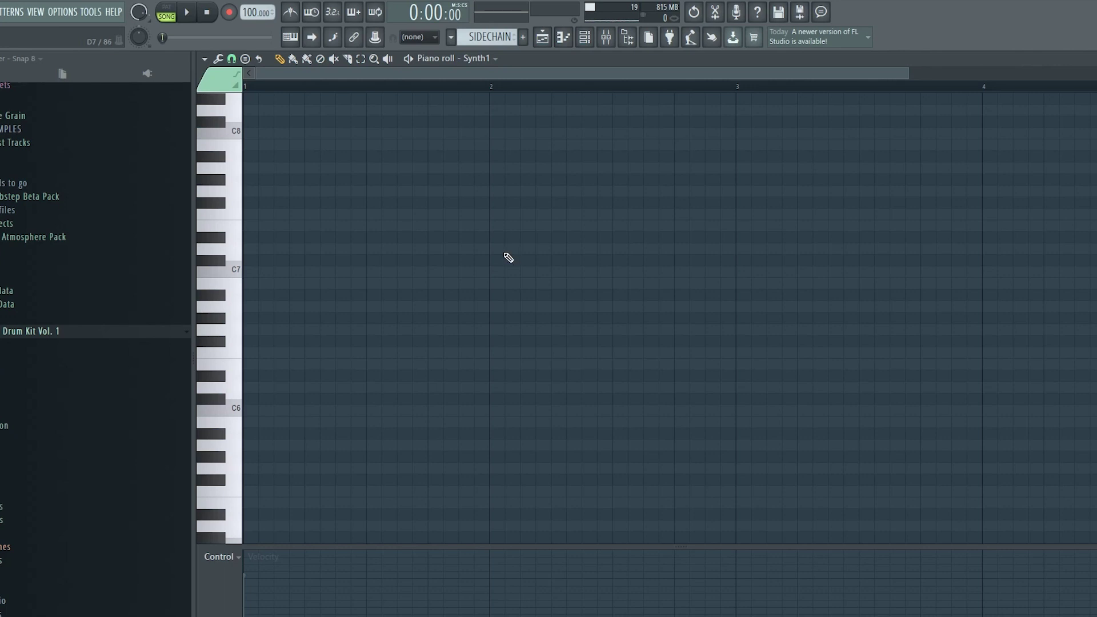
# Step: Open Synth1's Kontakt window from the piano roll, move it up-left, and close it
pyautogui.click(480, 59)
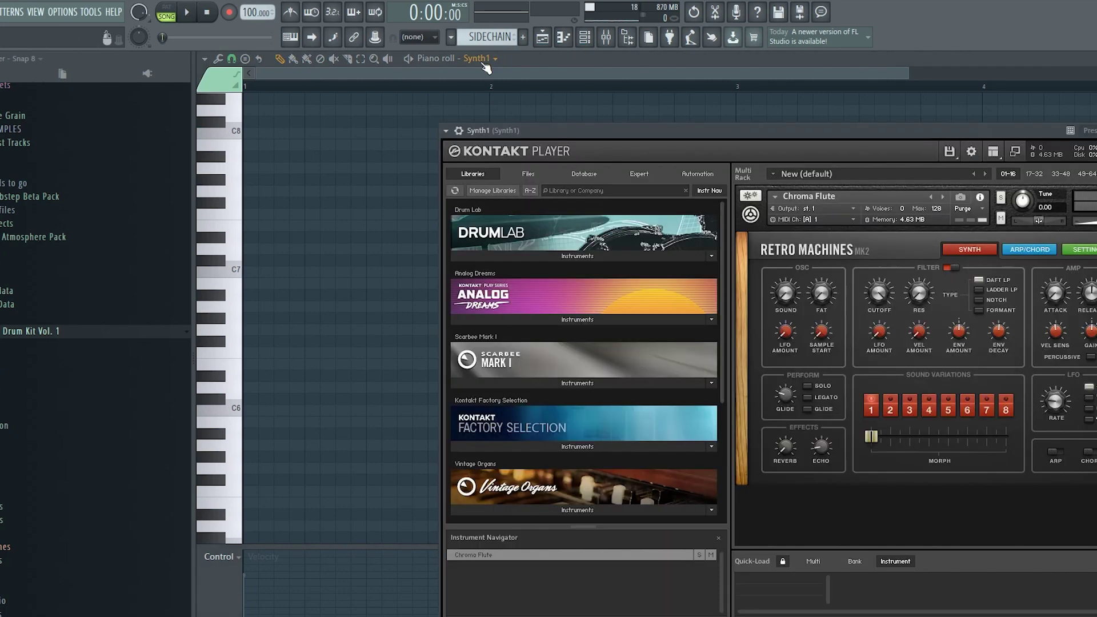
pyautogui.moveTo(509, 130); pyautogui.dragTo(352, 94)
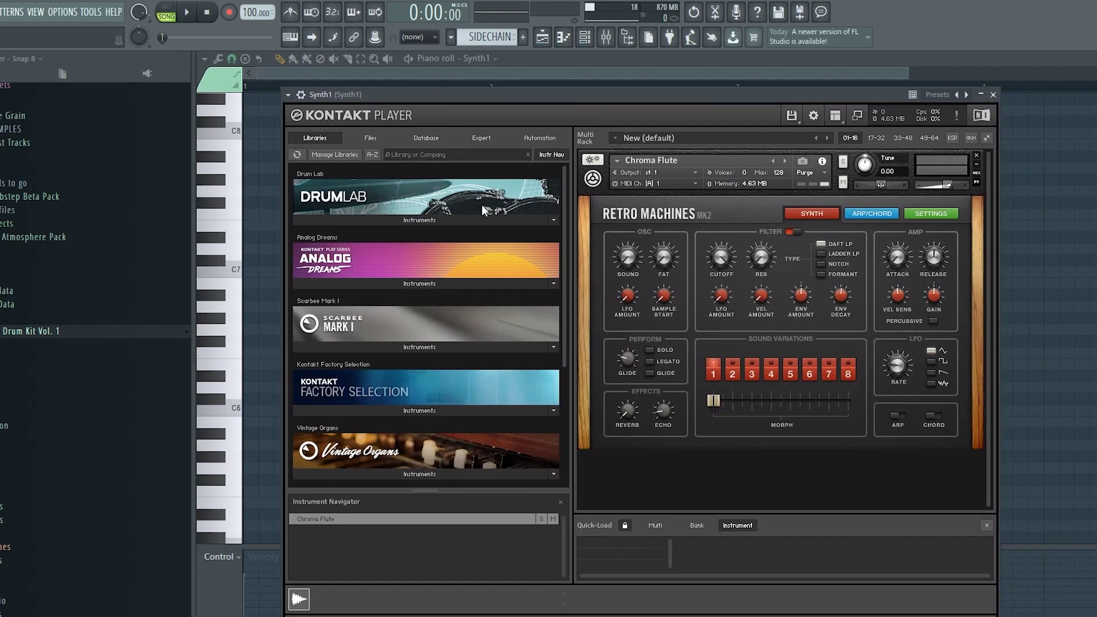
pyautogui.click(993, 94)
# Step: Show the channel rack over the piano roll and open and close Synth1's instrument window
pyautogui.press('F6')
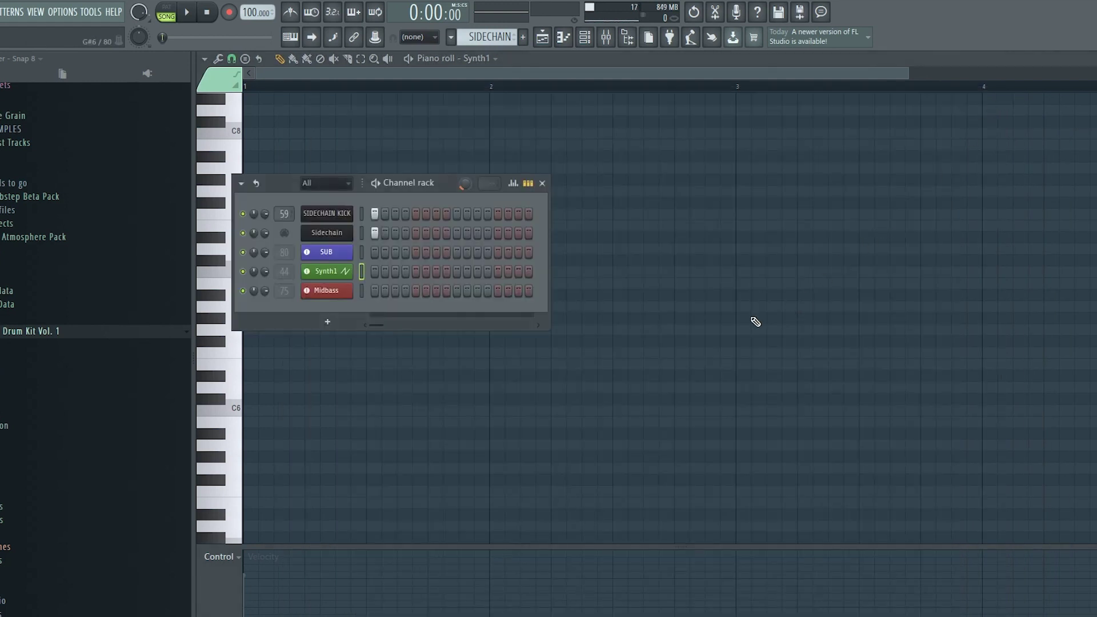
pyautogui.click(344, 273)
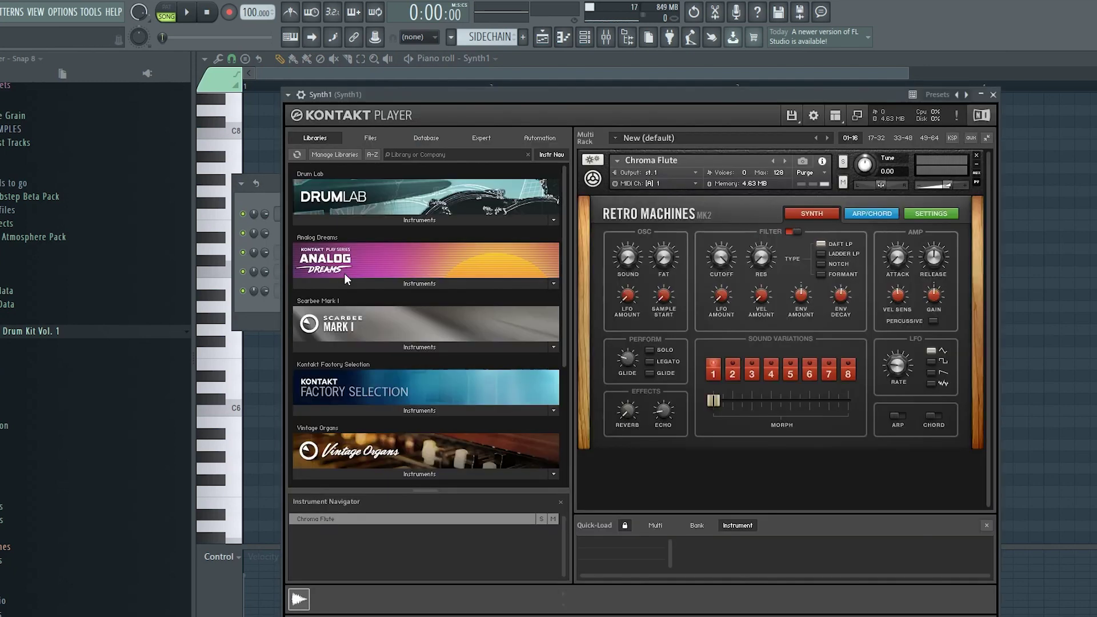
pyautogui.click(993, 95)
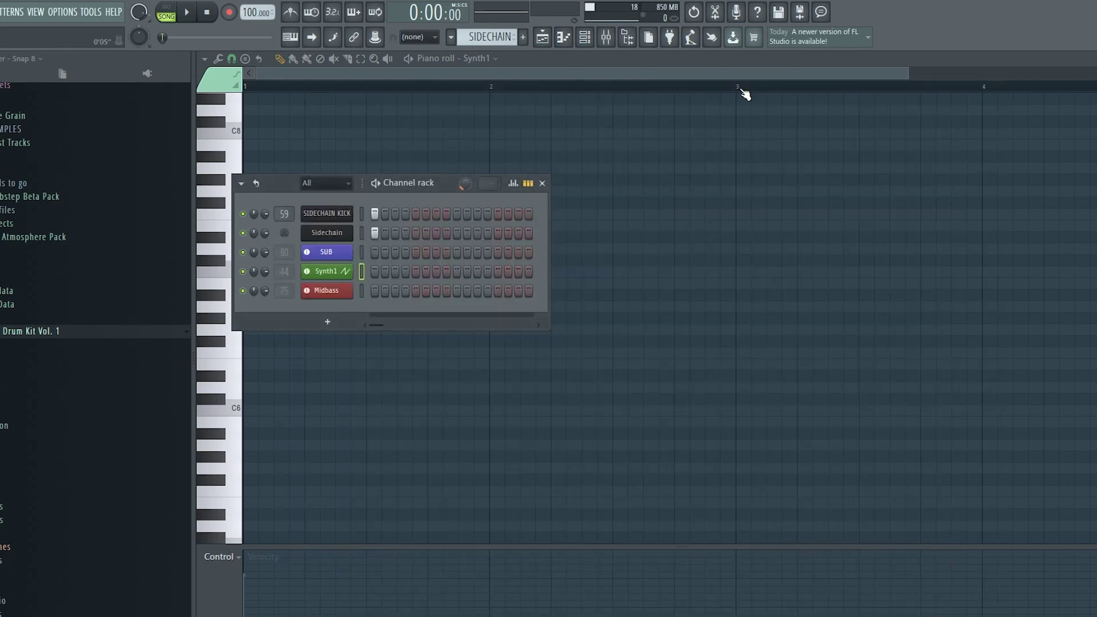
pyautogui.click(606, 37)
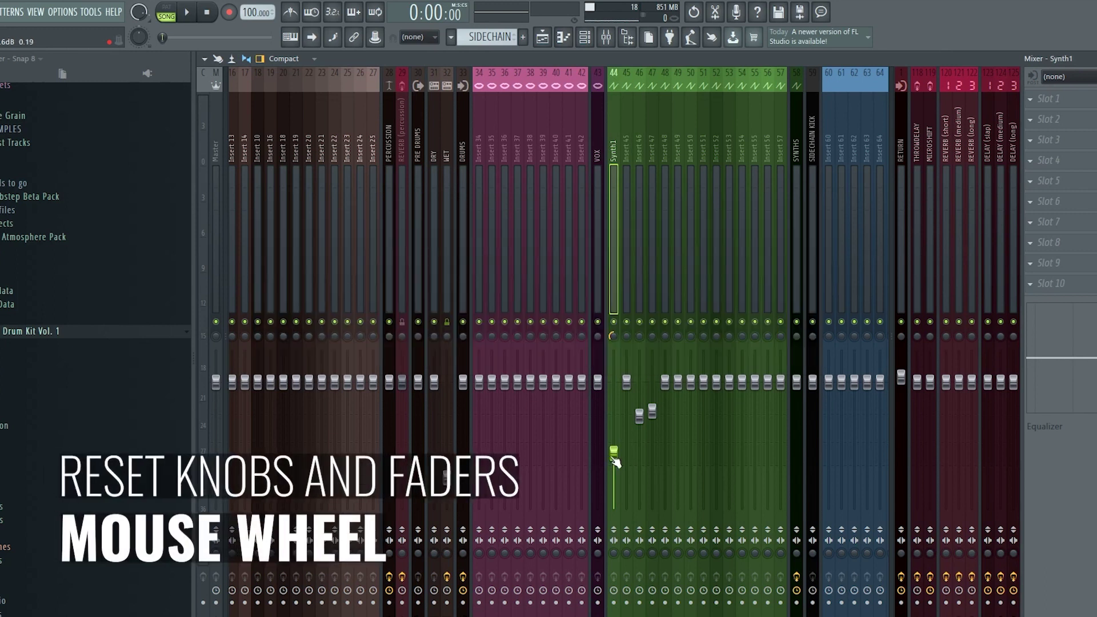
# Step: Reset the Synth1, Insert 46 and Insert 47 faders to default with middle-clicks
pyautogui.middleClick(614, 453)
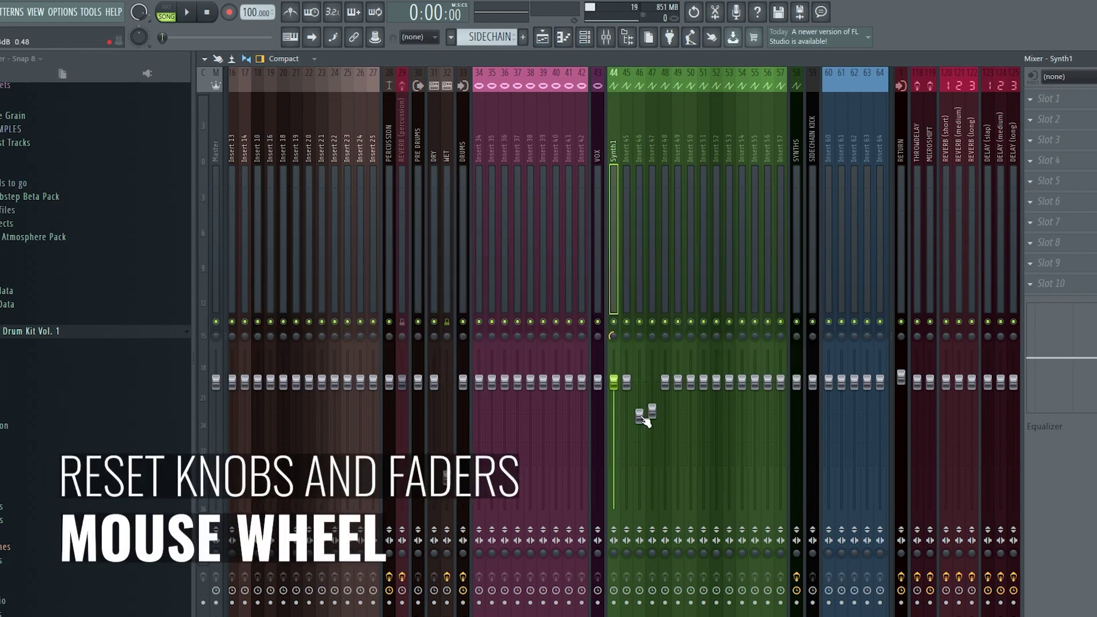
pyautogui.scroll(4, 640, 416)
pyautogui.middleClick(640, 393)
pyautogui.middleClick(652, 411)
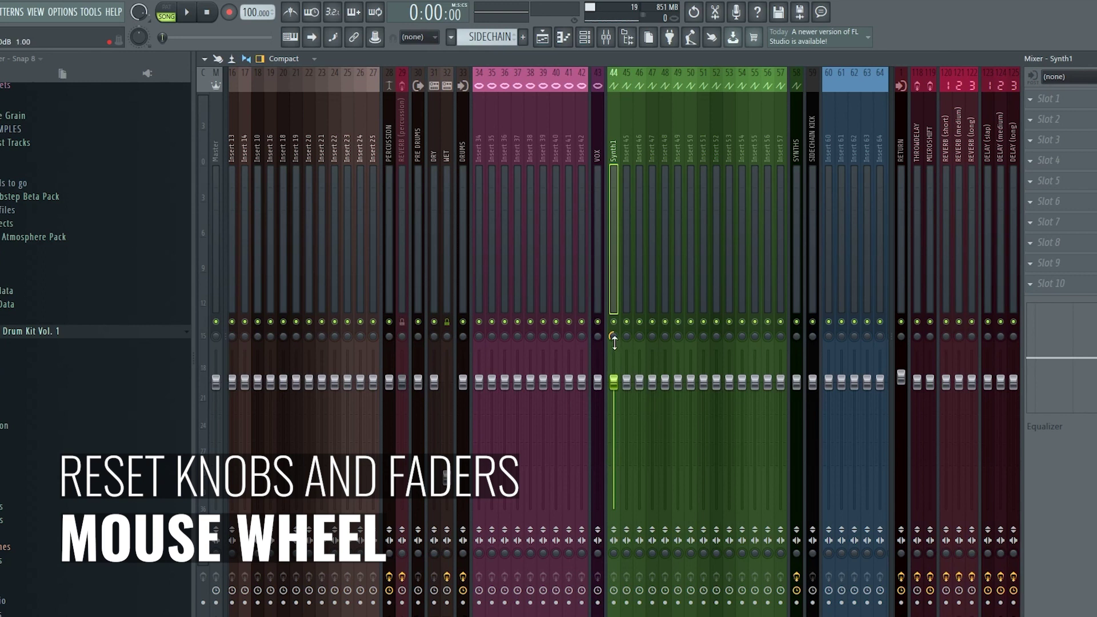
# Step: Pull the Insert 49 fader down, then reset it to 0 dB from its right-click menu
pyautogui.rightClick(668, 395)
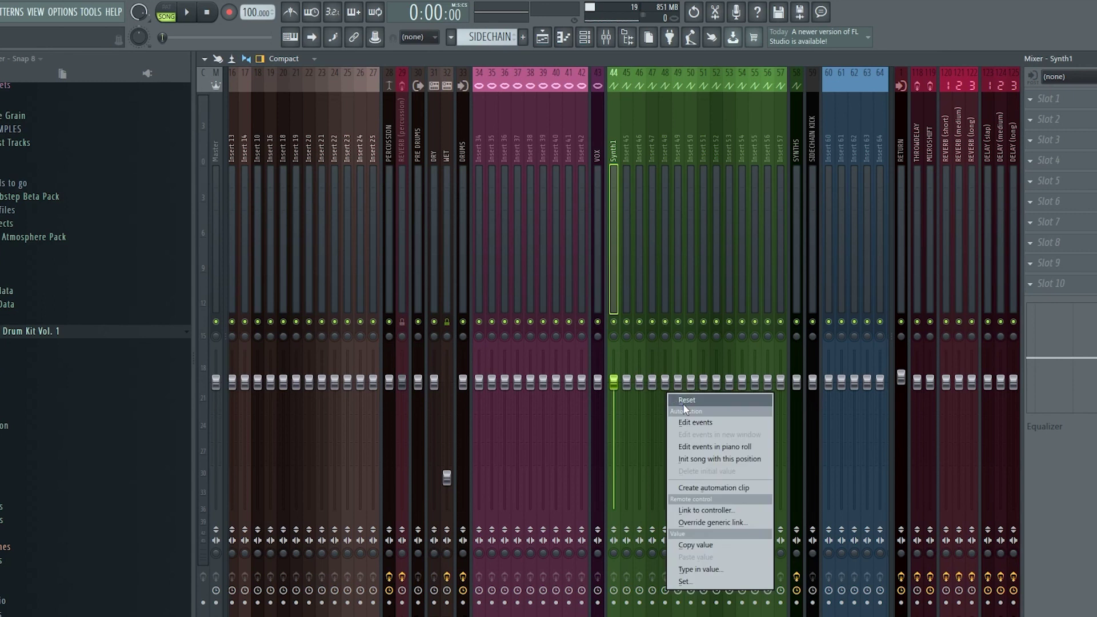
pyautogui.click(684, 404)
pyautogui.moveTo(677, 382); pyautogui.dragTo(684, 513)
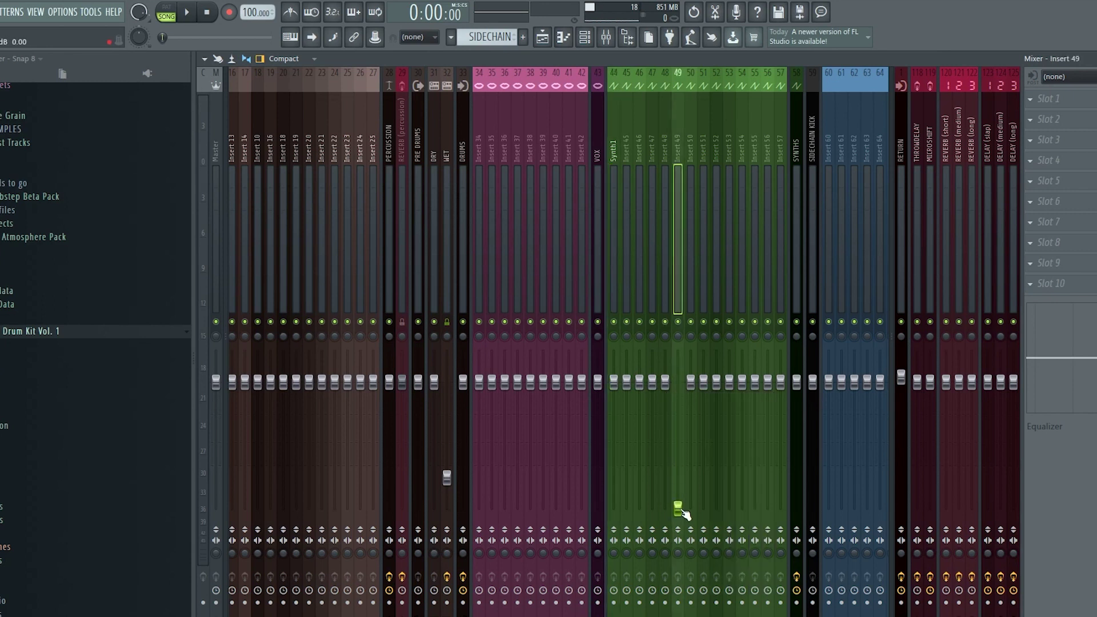
pyautogui.rightClick(681, 512)
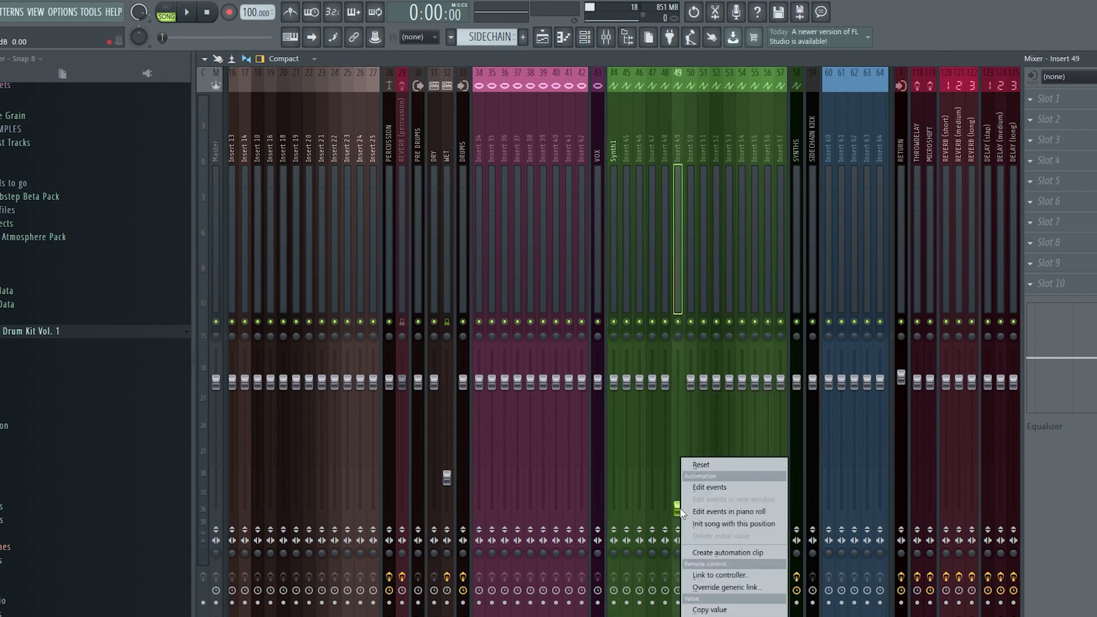
pyautogui.click(701, 465)
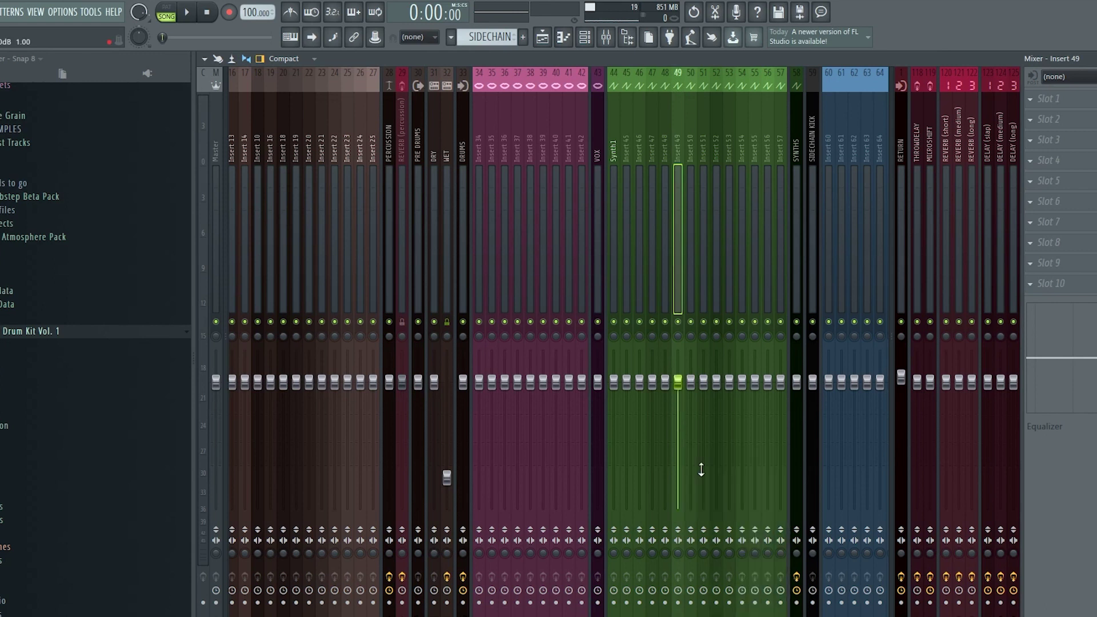
pyautogui.press('F5')
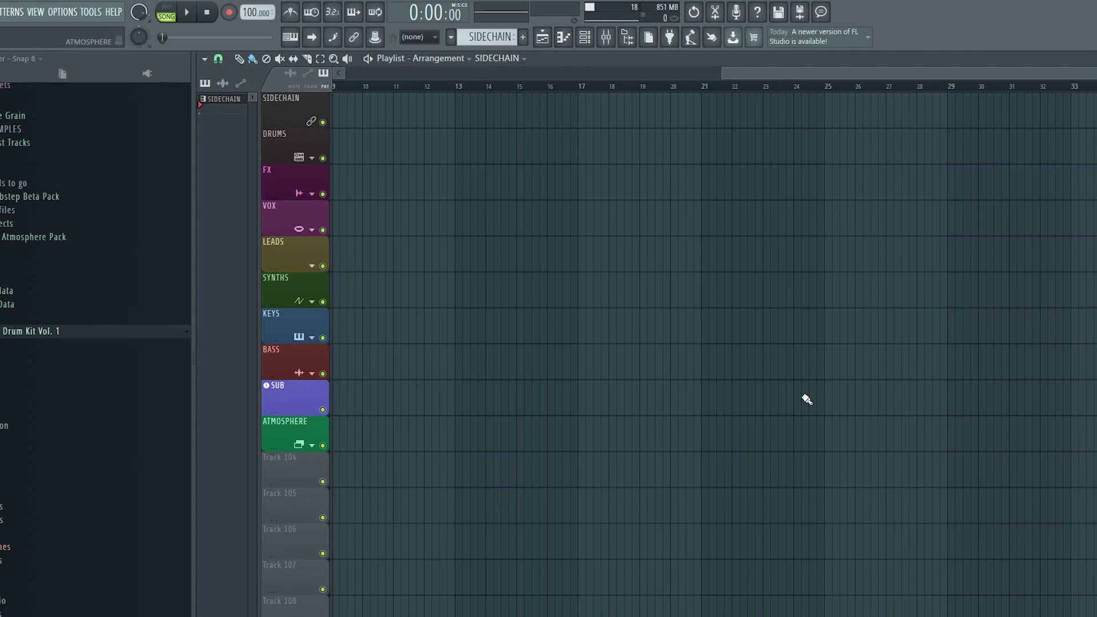
# Step: Scroll the arrangement to the four clap clips on Track 105 and open their sample settings
pyautogui.hscroll(5, 807, 399)
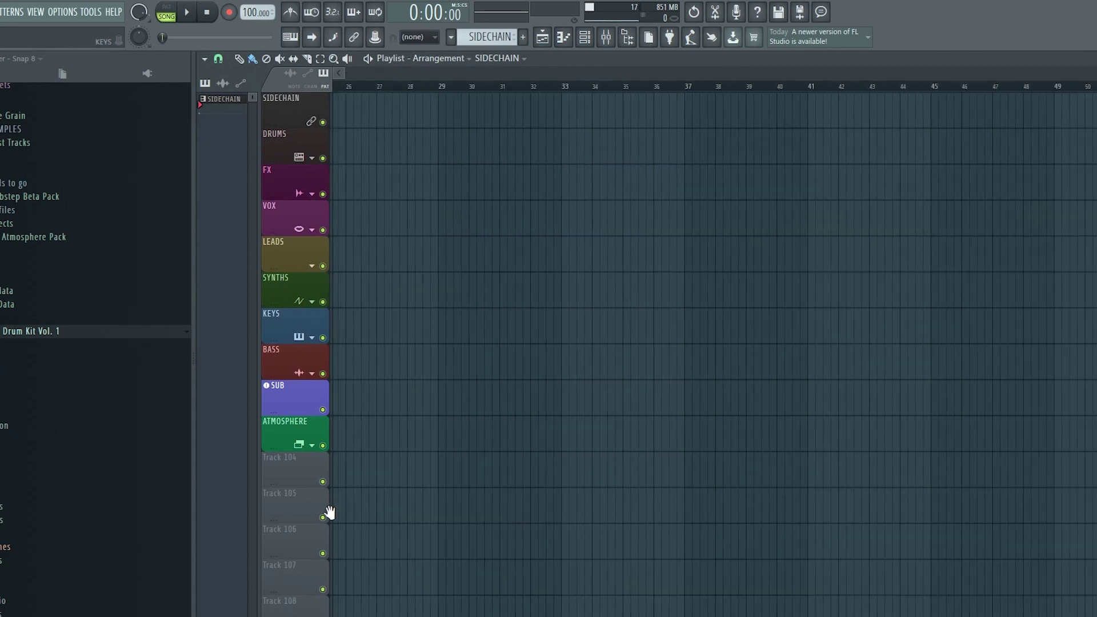
pyautogui.hscroll(-7, 825, 274)
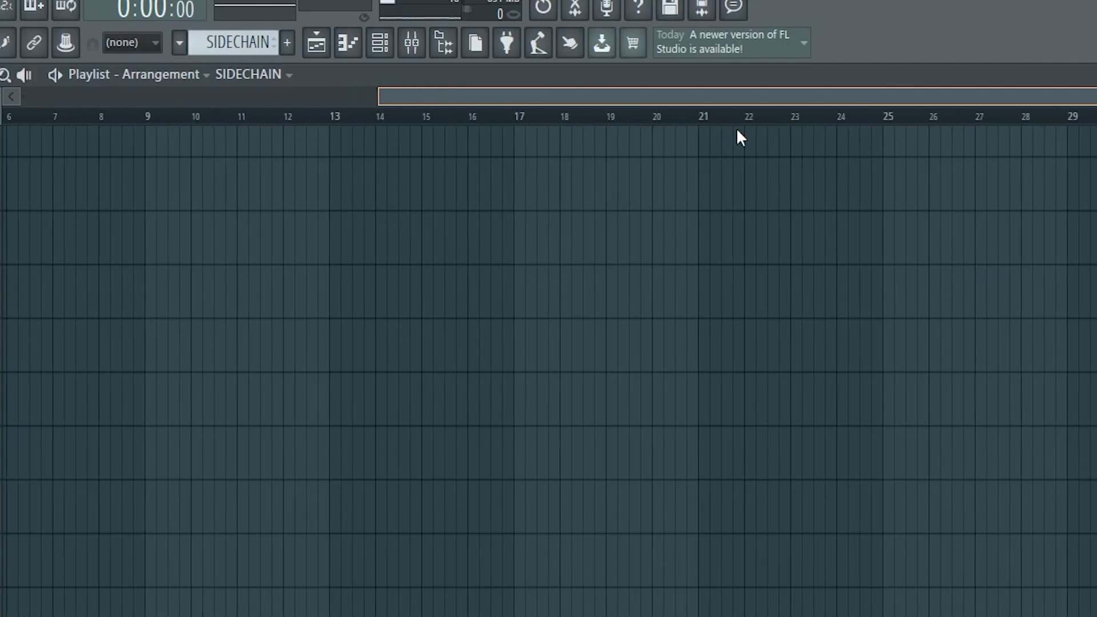
pyautogui.hscroll(2, 796, 152)
pyautogui.hscroll(-3, 196, 177)
pyautogui.hscroll(2, 703, 132)
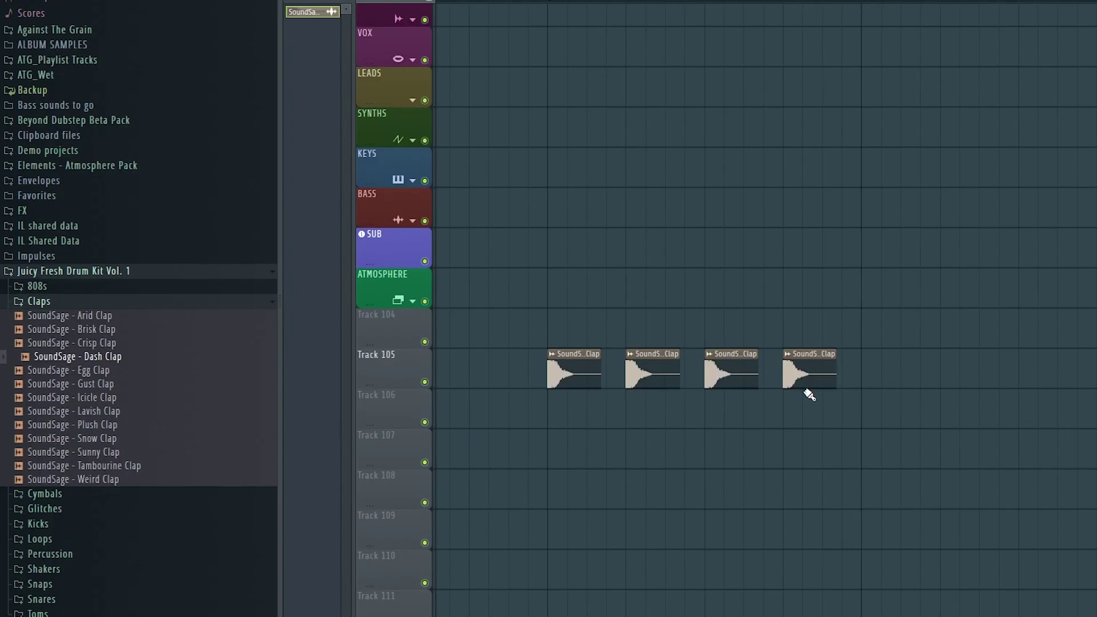
pyautogui.scroll(-2, 809, 395)
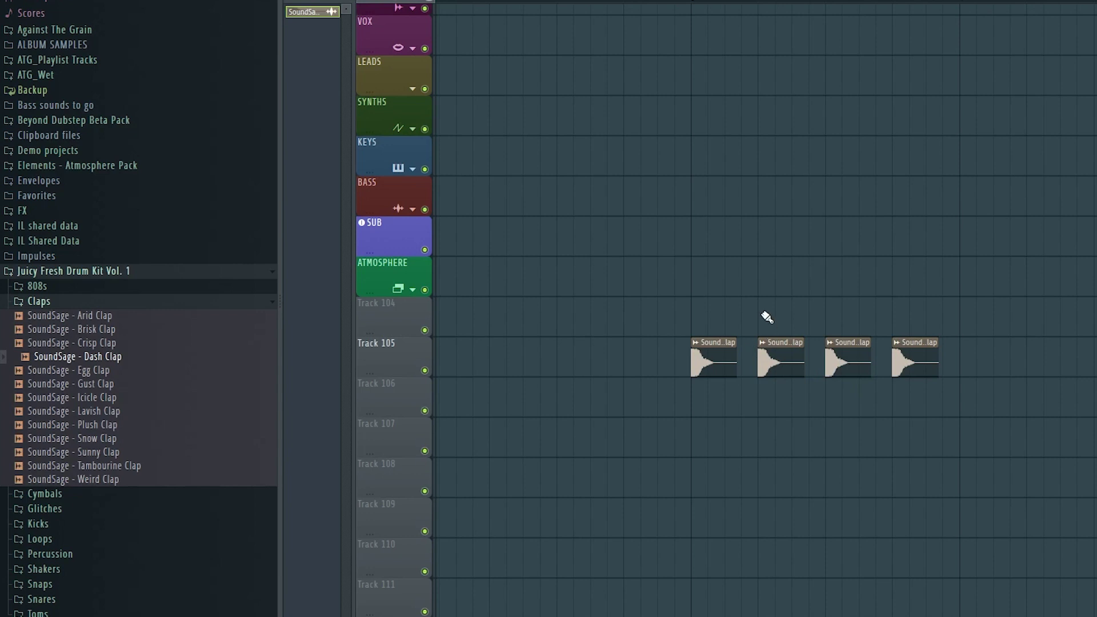
pyautogui.doubleClick(715, 363)
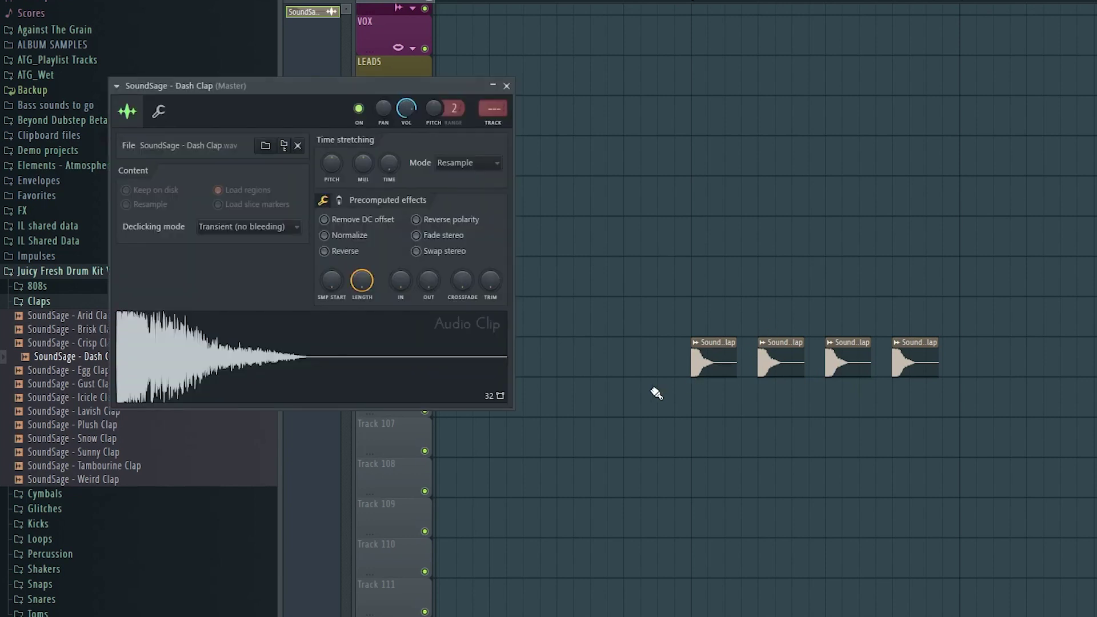
# Step: Swap the clap clips to Egg Clap, then Lavish Clap, add Crisp Clap, and select the drop1a clips
pyautogui.click(87, 371)
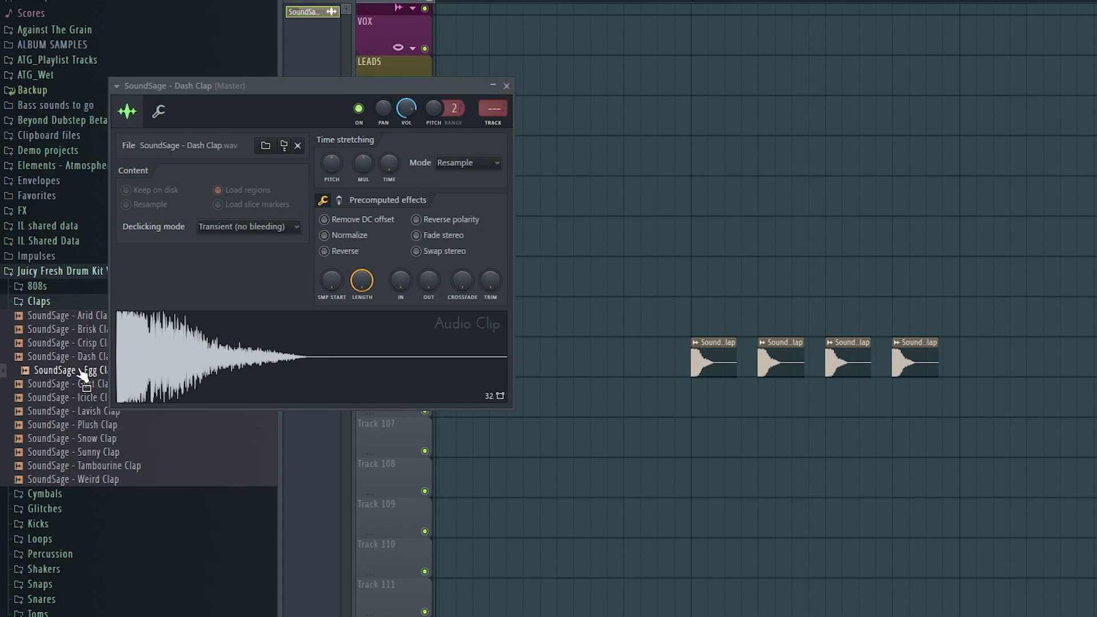
pyautogui.hotkey('ctrl', 'Return')
pyautogui.click(67, 413)
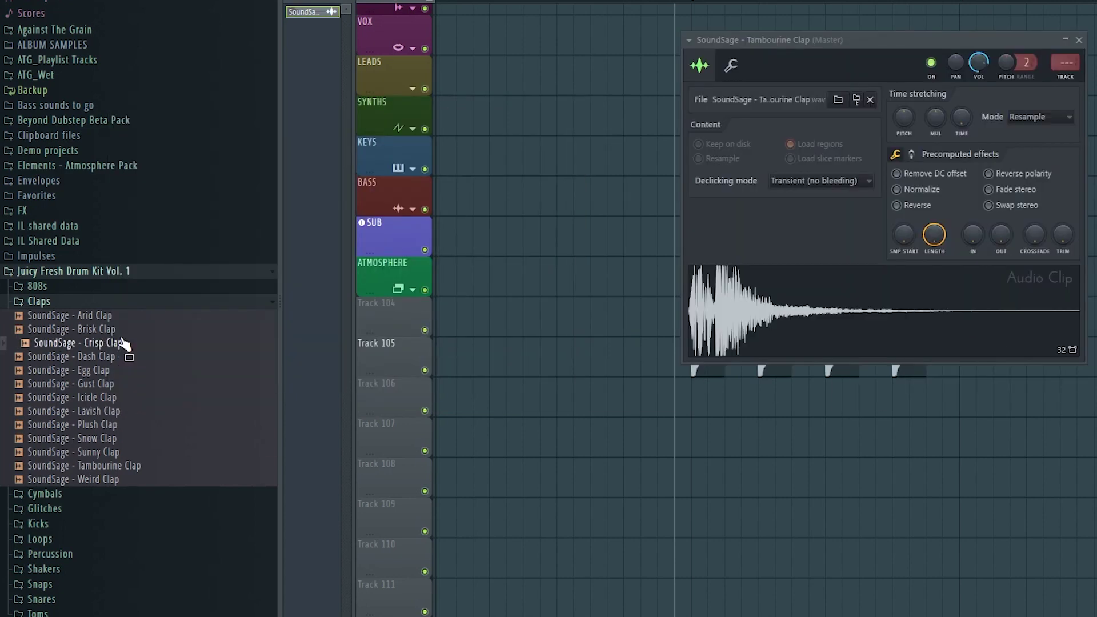
pyautogui.moveTo(121, 343); pyautogui.dragTo(682, 324)
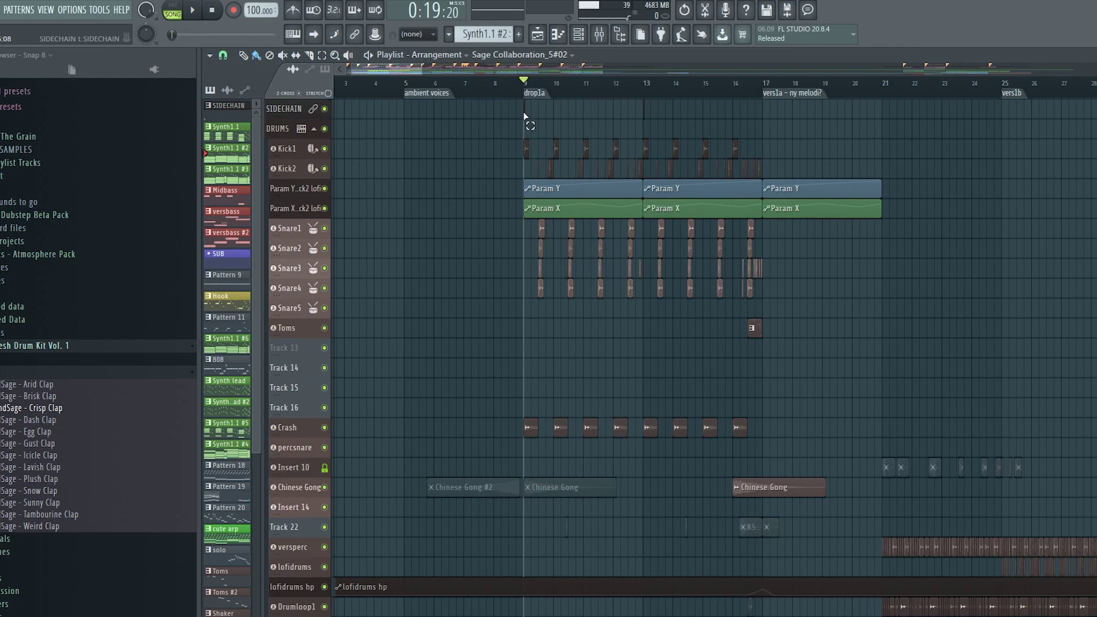
pyautogui.moveTo(524, 101); pyautogui.dragTo(741, 147)
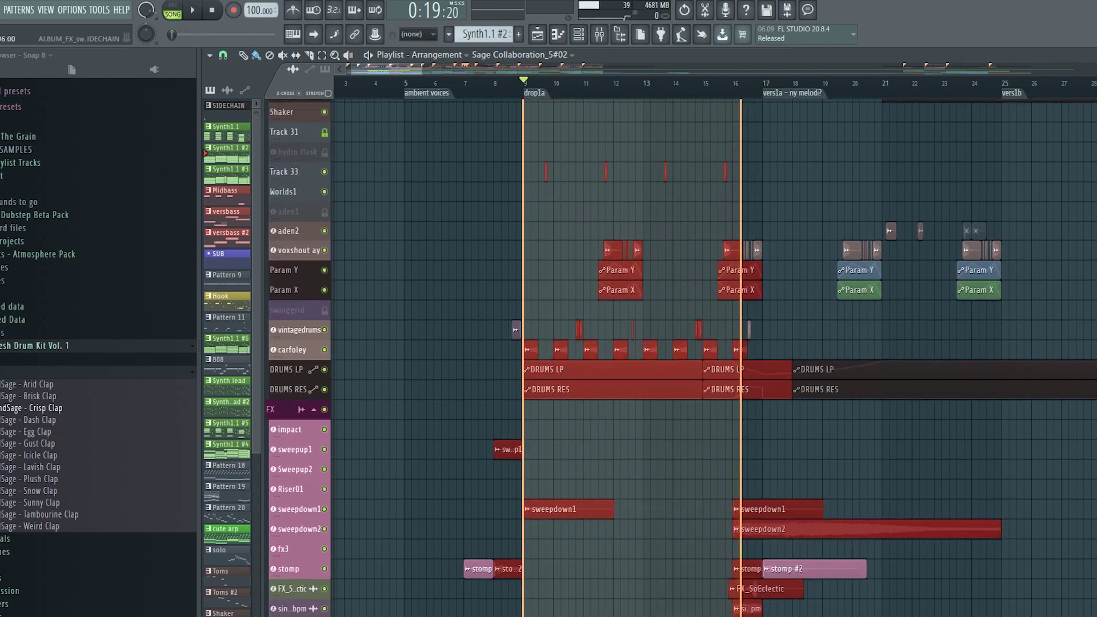
# Step: Select drop1a, extend the time selection to bar 17, and apply Slice & insert space
pyautogui.scroll(-15, 967, 95)
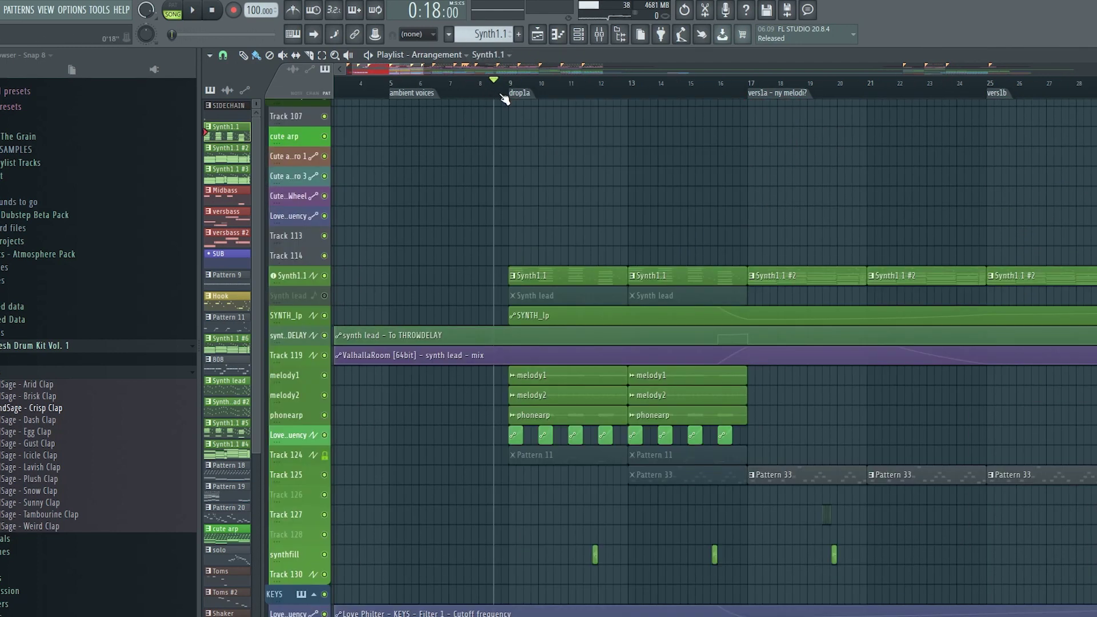
pyautogui.doubleClick(520, 90)
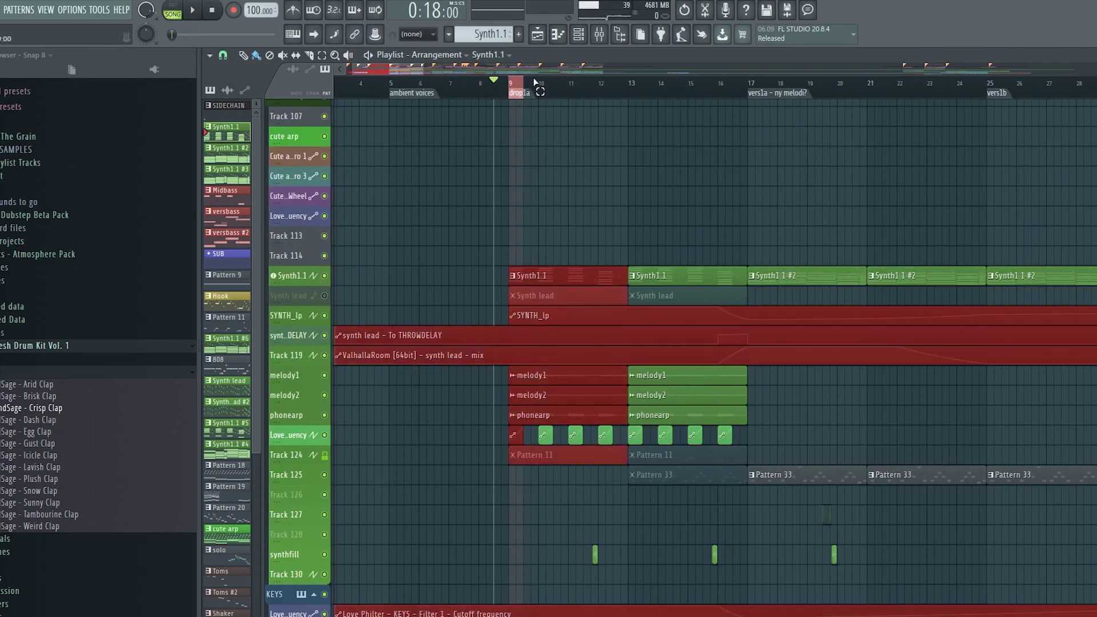
pyautogui.moveTo(535, 83)
pyautogui.mouseDown()
pyautogui.moveTo(674, 86)
pyautogui.moveTo(752, 102)
pyautogui.moveTo(747, 112)
pyautogui.mouseUp()
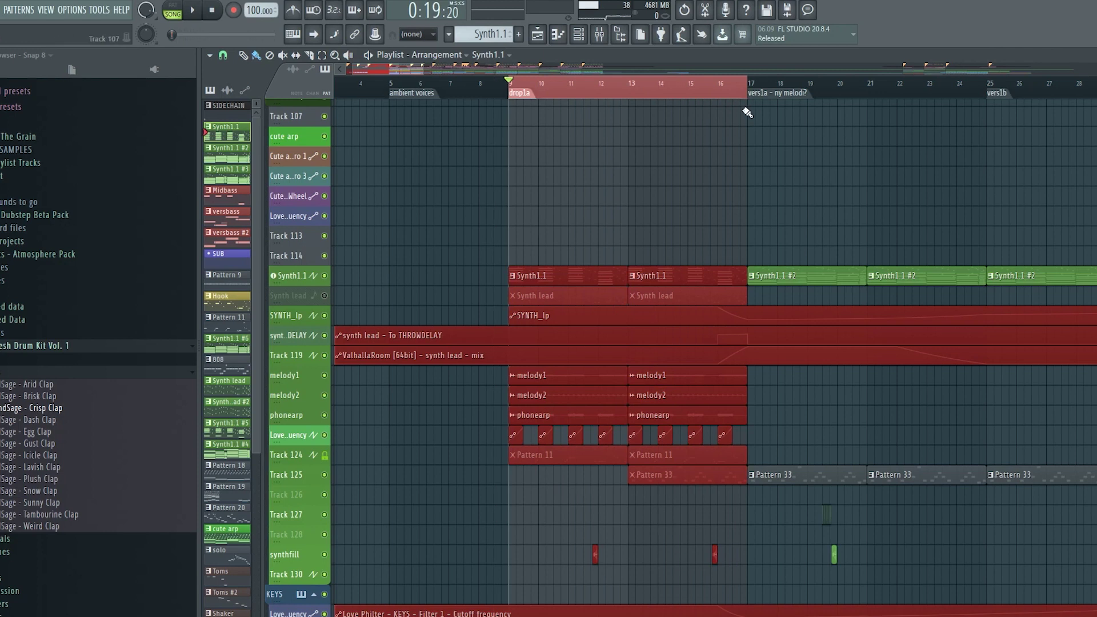
pyautogui.rightClick(611, 220)
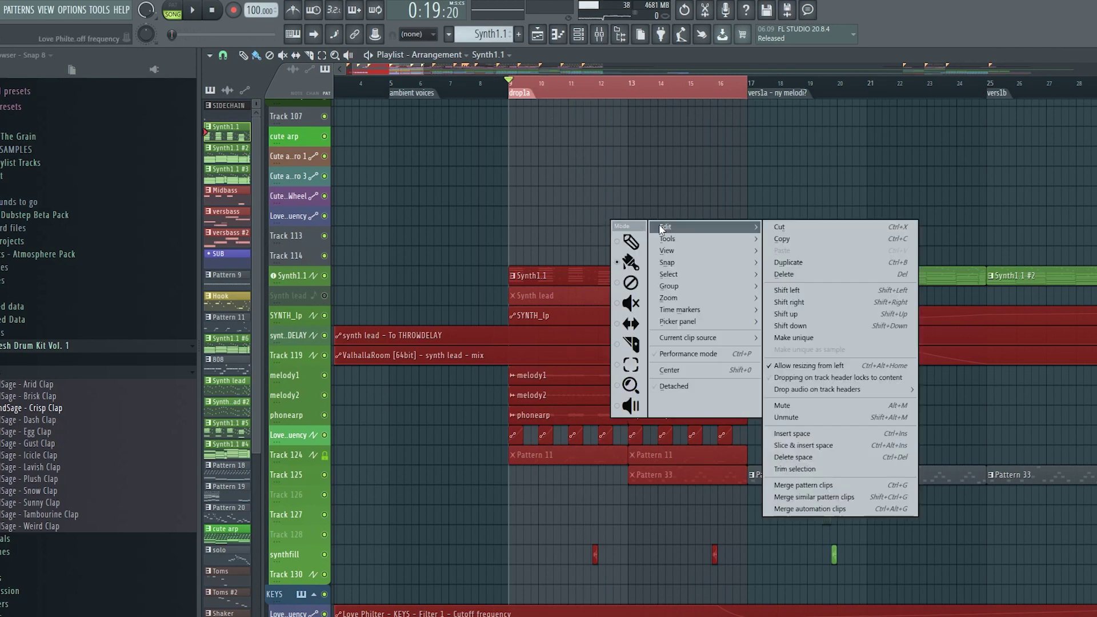
pyautogui.moveTo(667, 239)
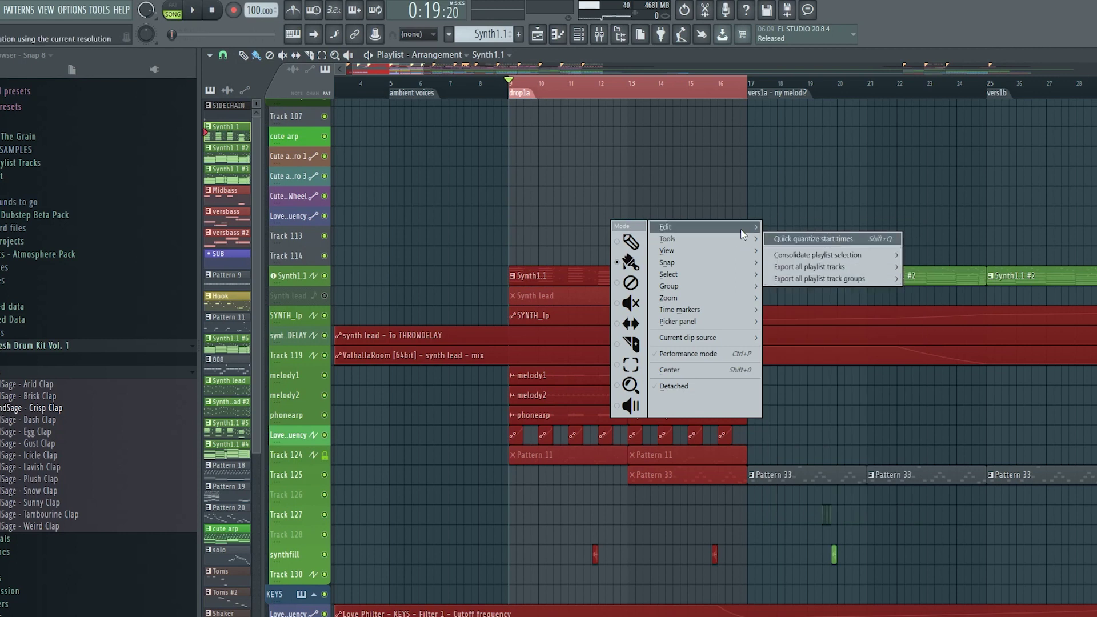
pyautogui.click(867, 444)
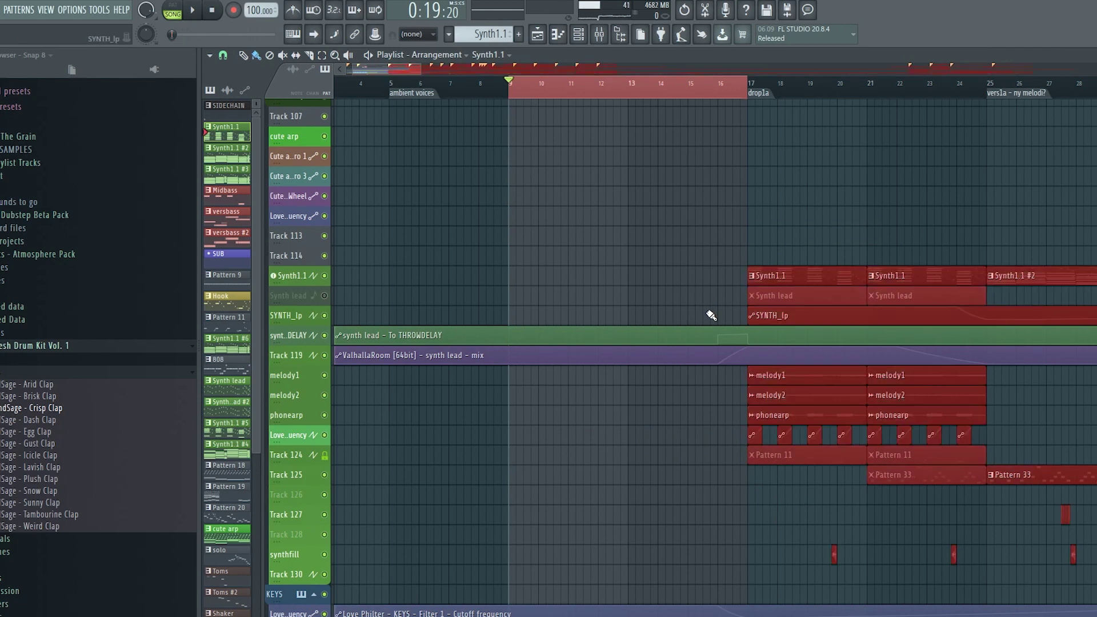
pyautogui.hotkey('ctrl', 'z')
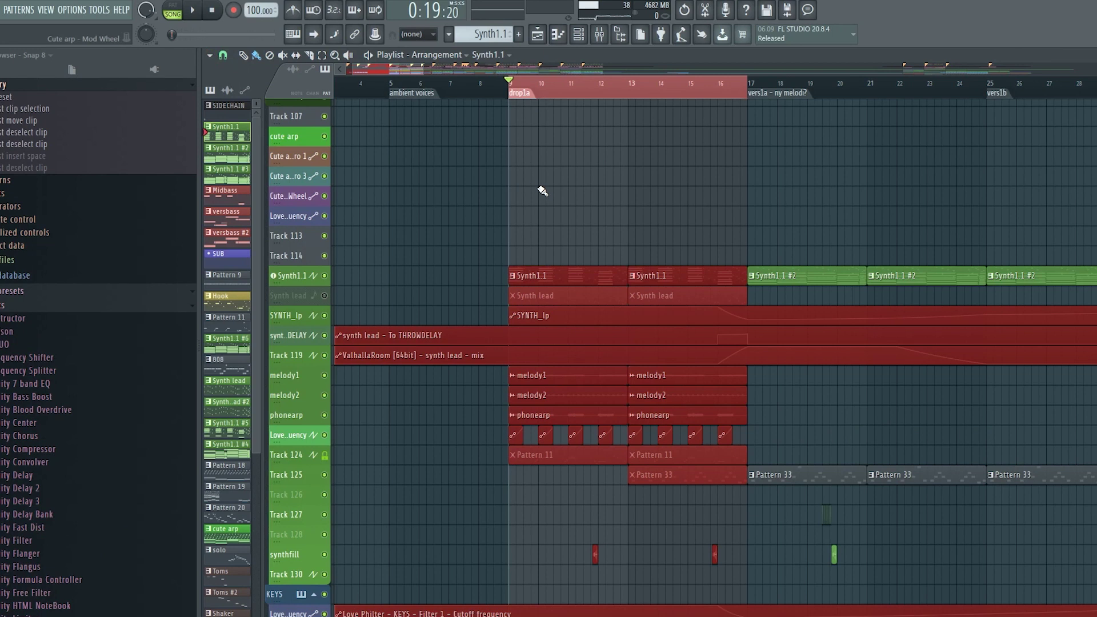
# Step: Apply Slice & insert space over the selected bars once more
pyautogui.rightClick(588, 210)
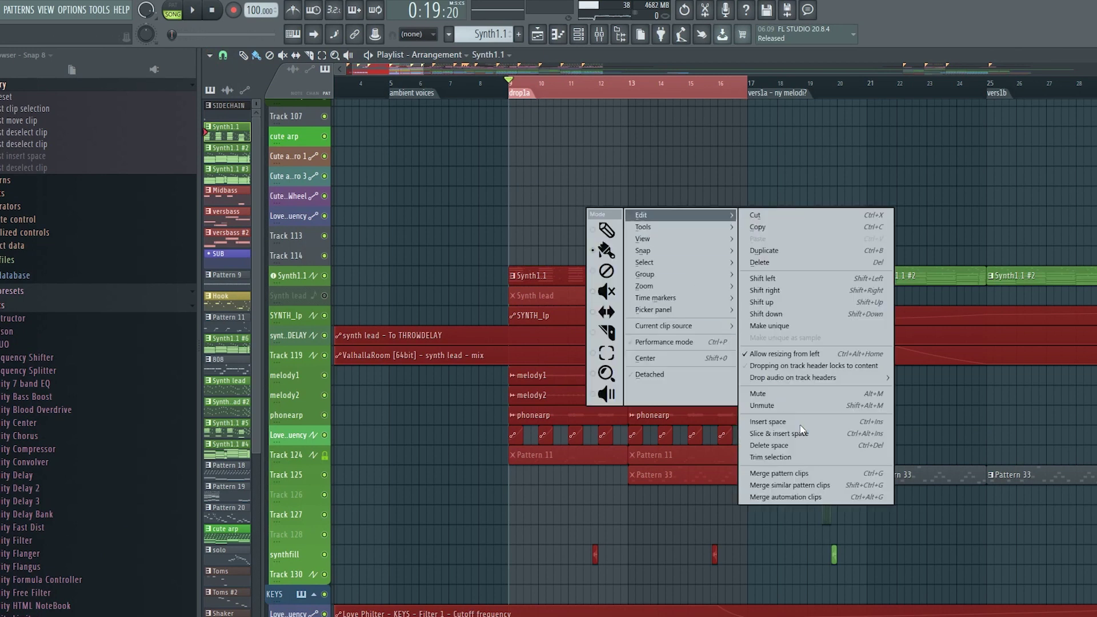
pyautogui.click(809, 433)
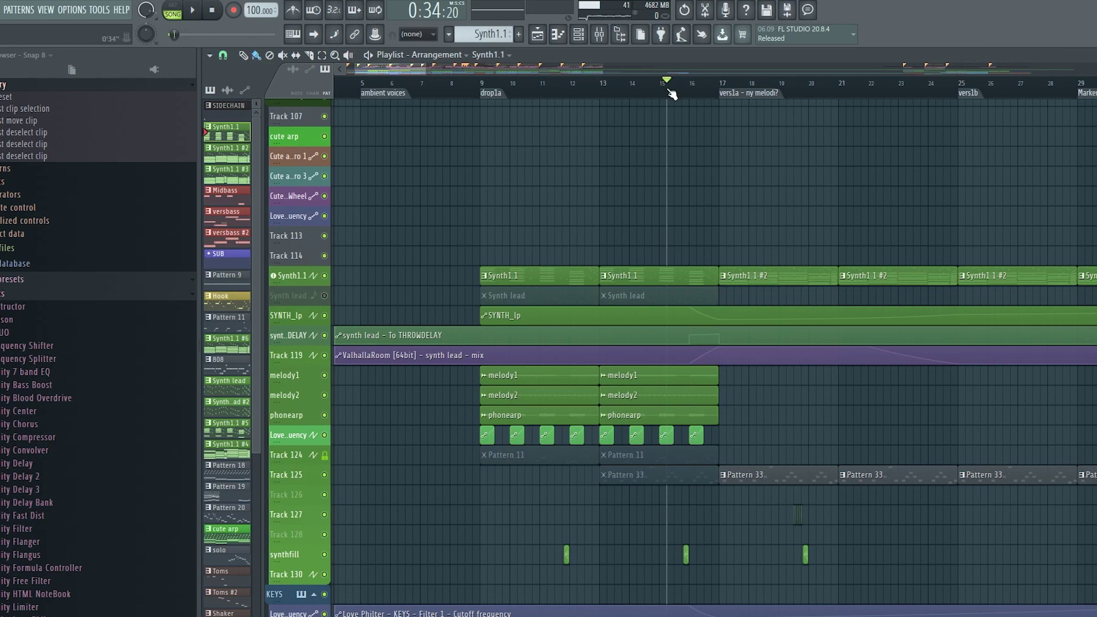
pyautogui.rightClick(565, 150)
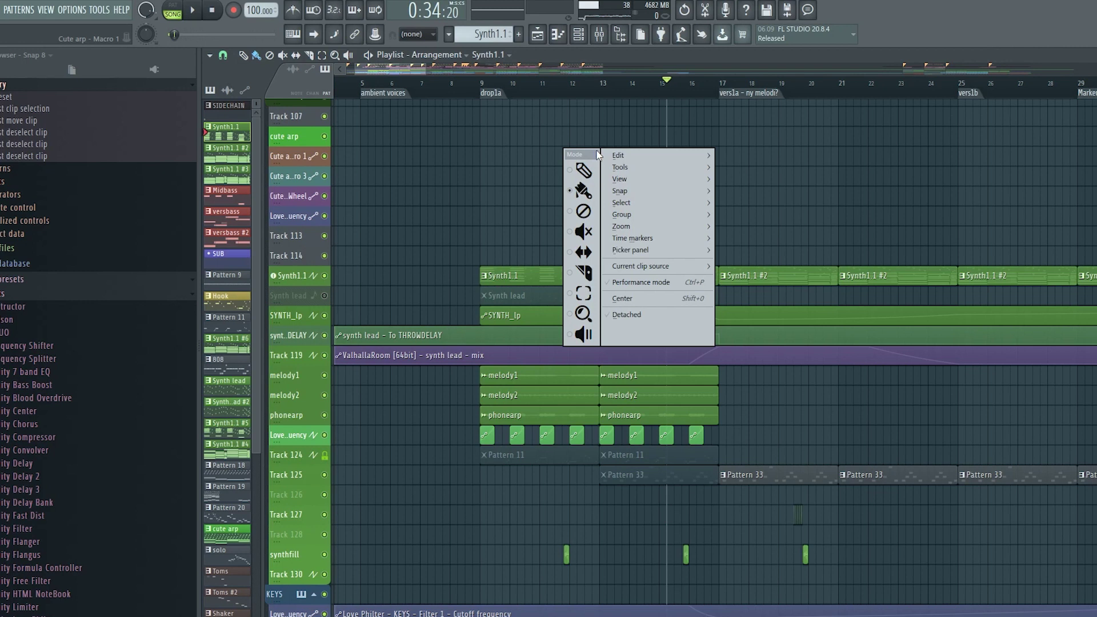
# Step: Add a time marker named 'chorus', then delete it
pyautogui.moveTo(674, 238)
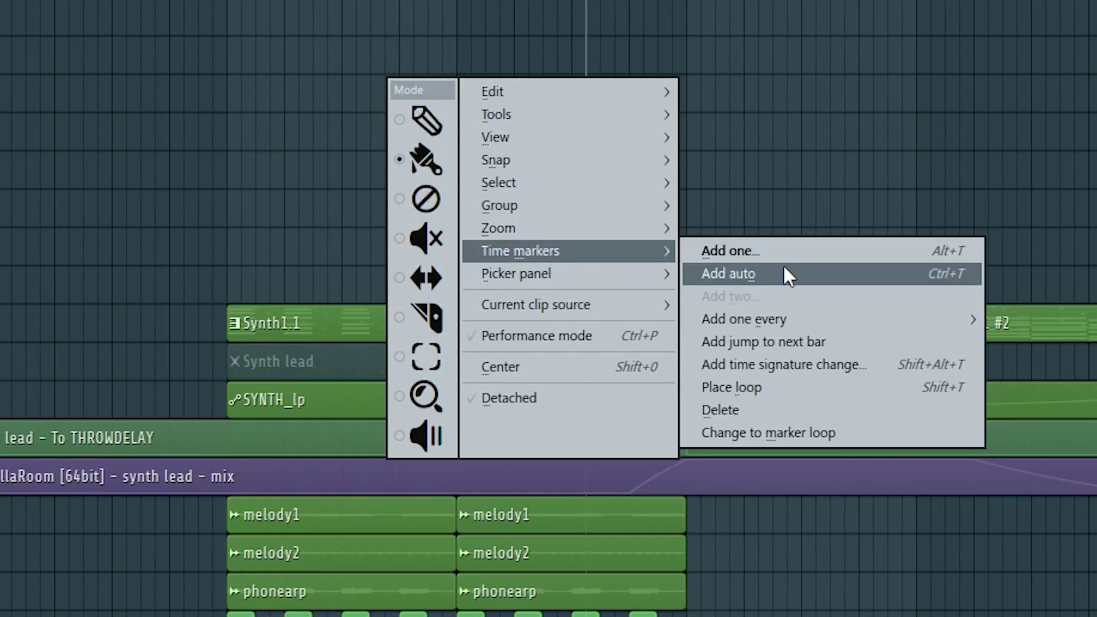
pyautogui.click(774, 253)
pyautogui.write('chorus')
pyautogui.press('Return')
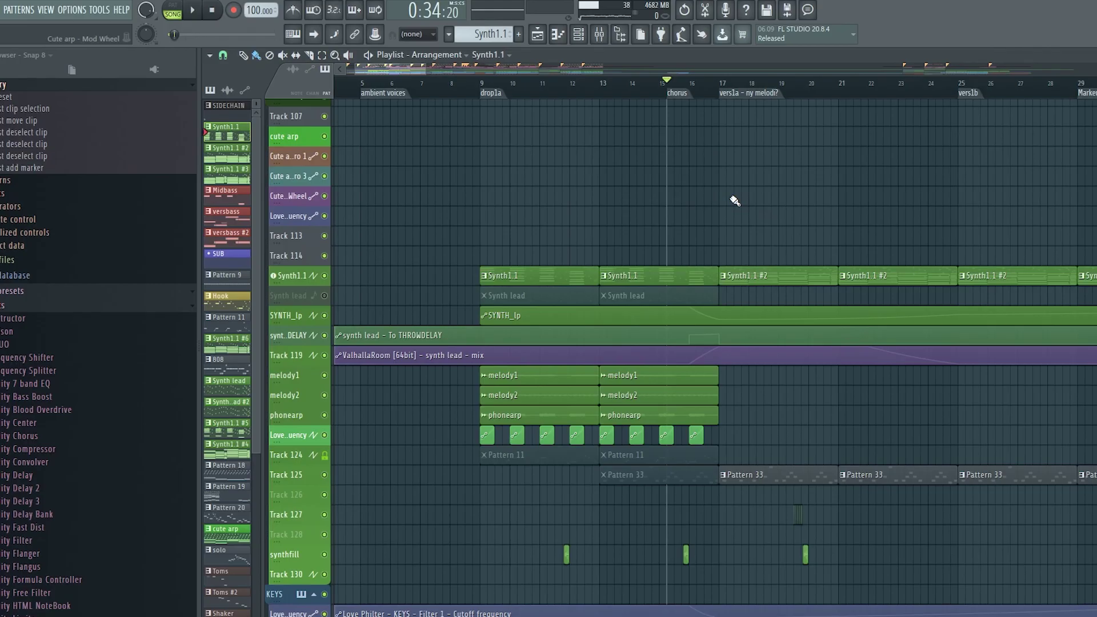
pyautogui.rightClick(684, 98)
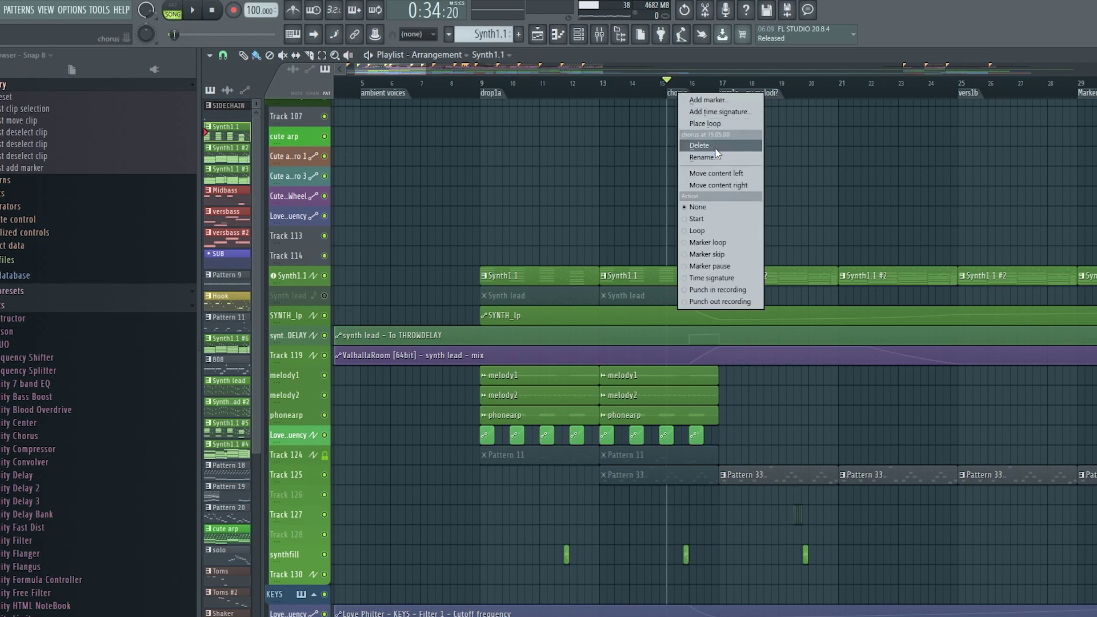
pyautogui.click(719, 150)
# Step: Add a drop1b marker at bar 13
pyautogui.rightClick(600, 97)
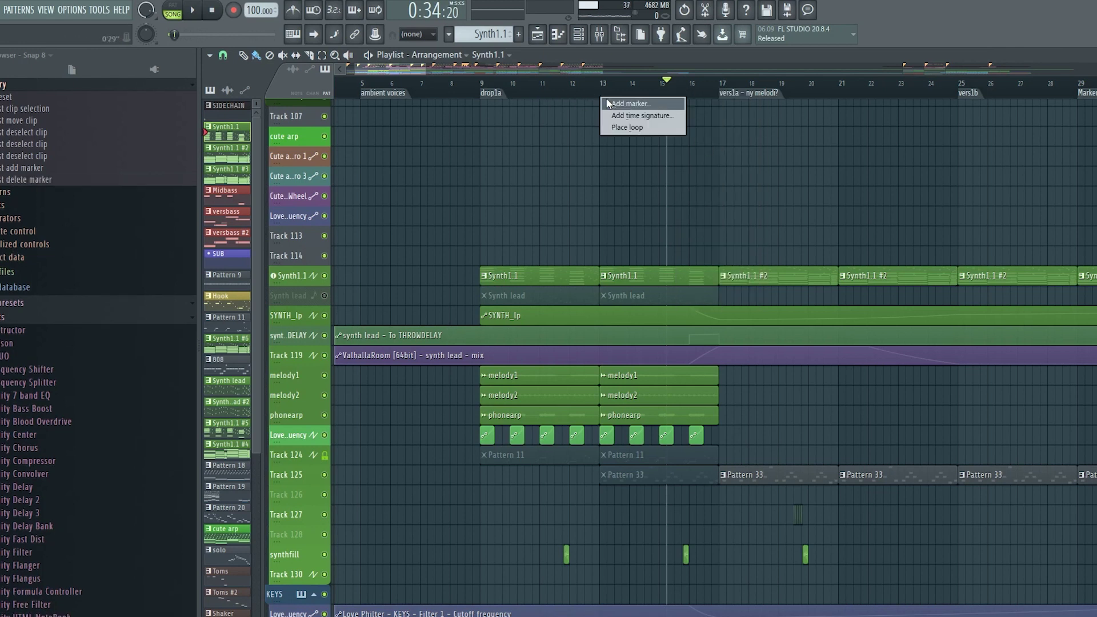
pyautogui.click(615, 105)
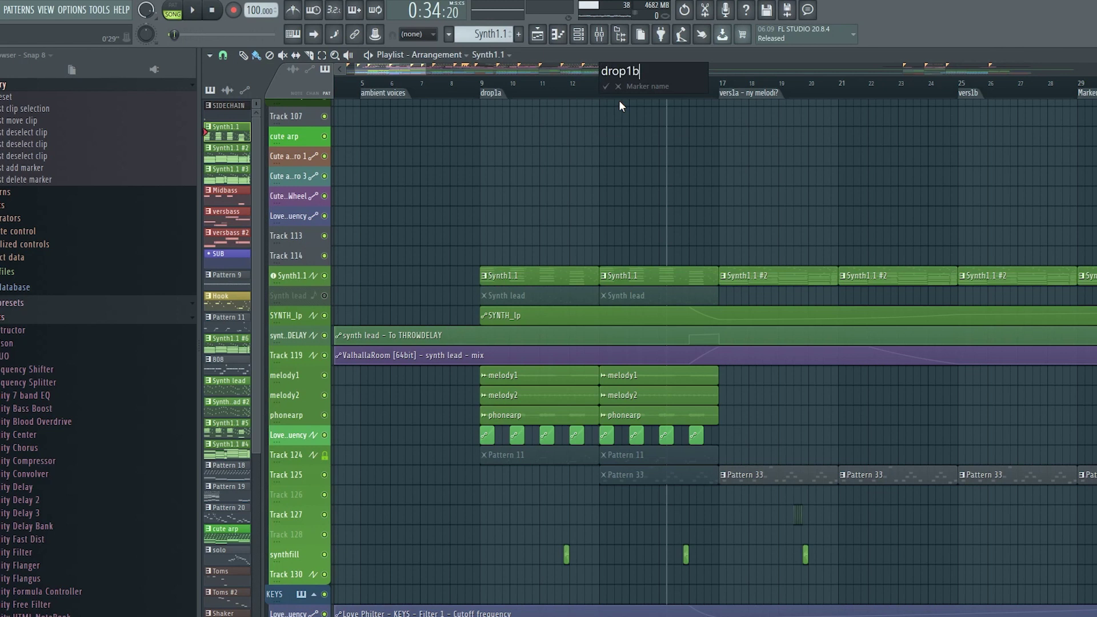
pyautogui.press('Return')
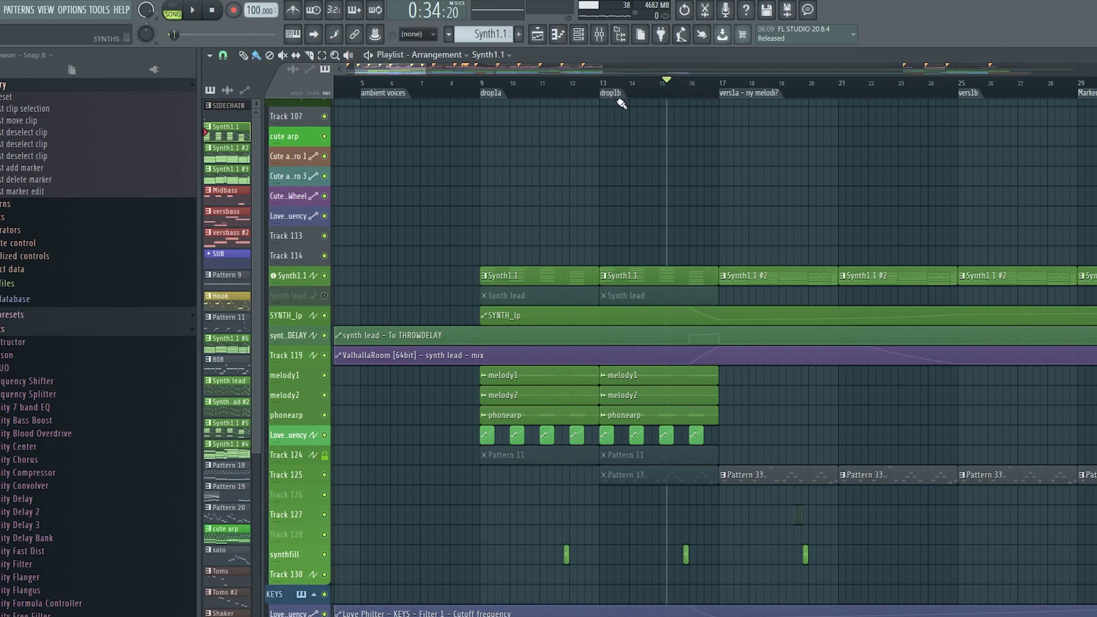
# Step: Move the drop1b section before drop1a and the ambient voices section after drop1b
pyautogui.rightClick(616, 98)
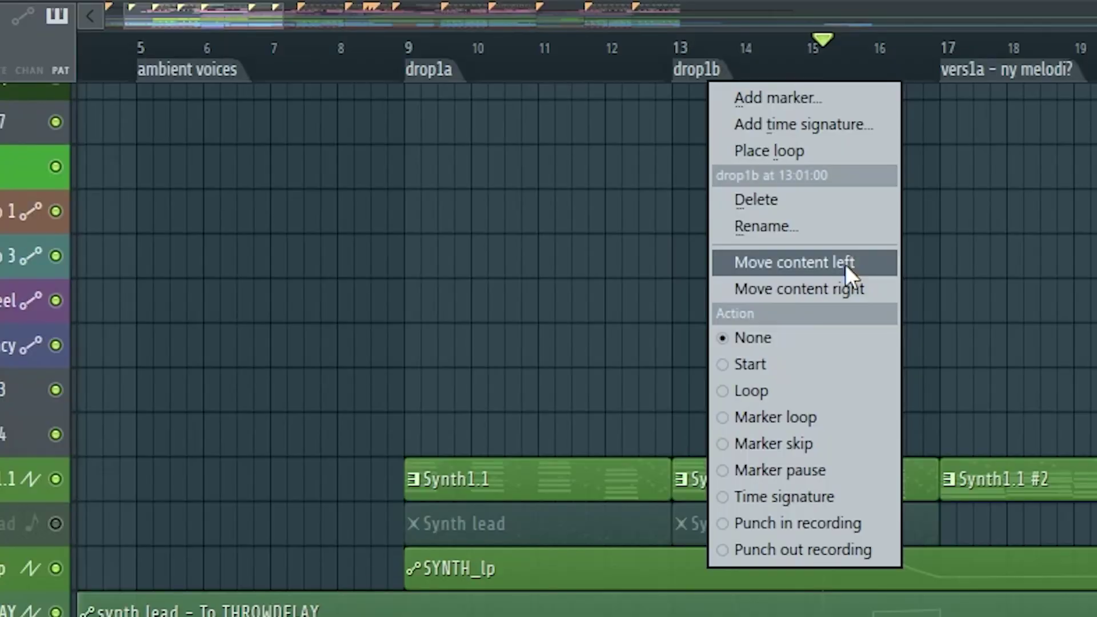
pyautogui.click(676, 179)
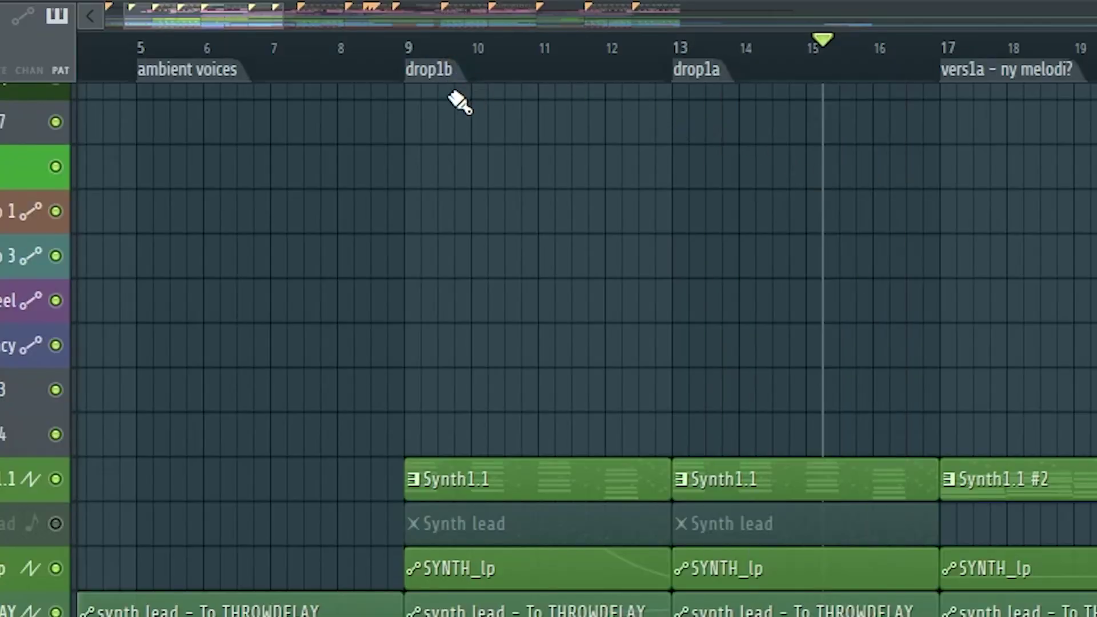
pyautogui.rightClick(188, 76)
pyautogui.click(294, 284)
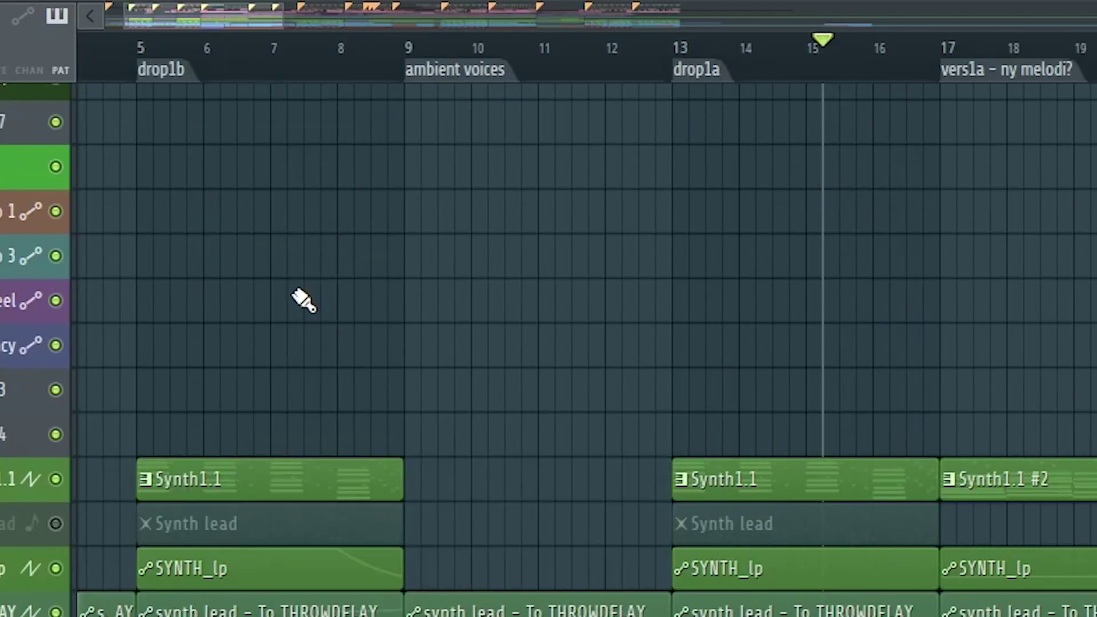
pyautogui.rightClick(465, 69)
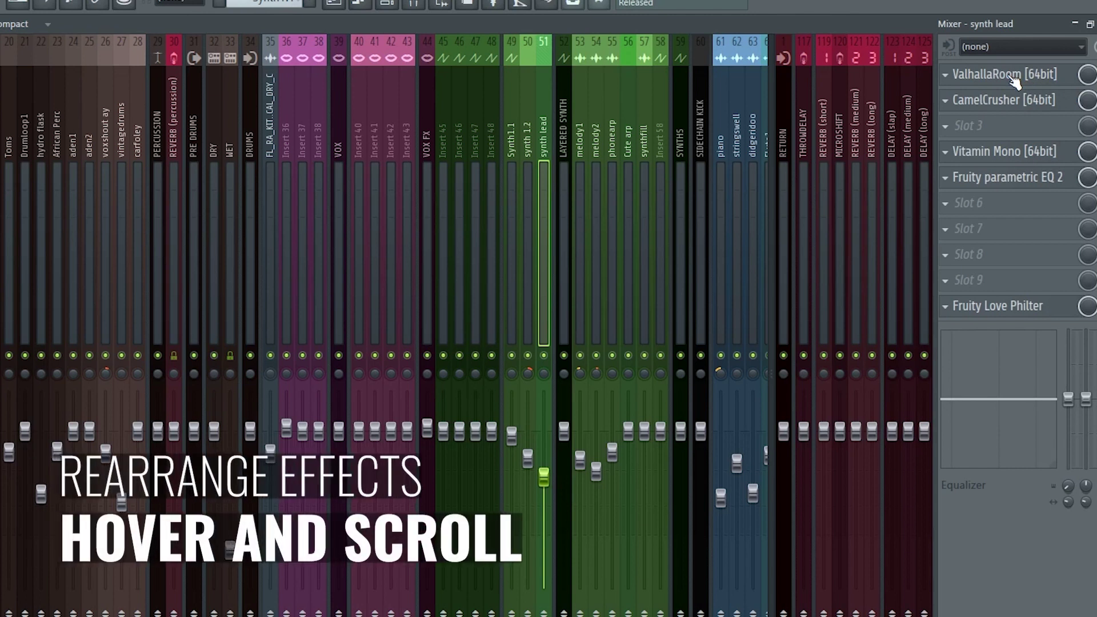
# Step: Shift-scroll the synth lead mixer track and the phonearp playlist track into new positions
pyautogui.scroll(-3, 1015, 82)
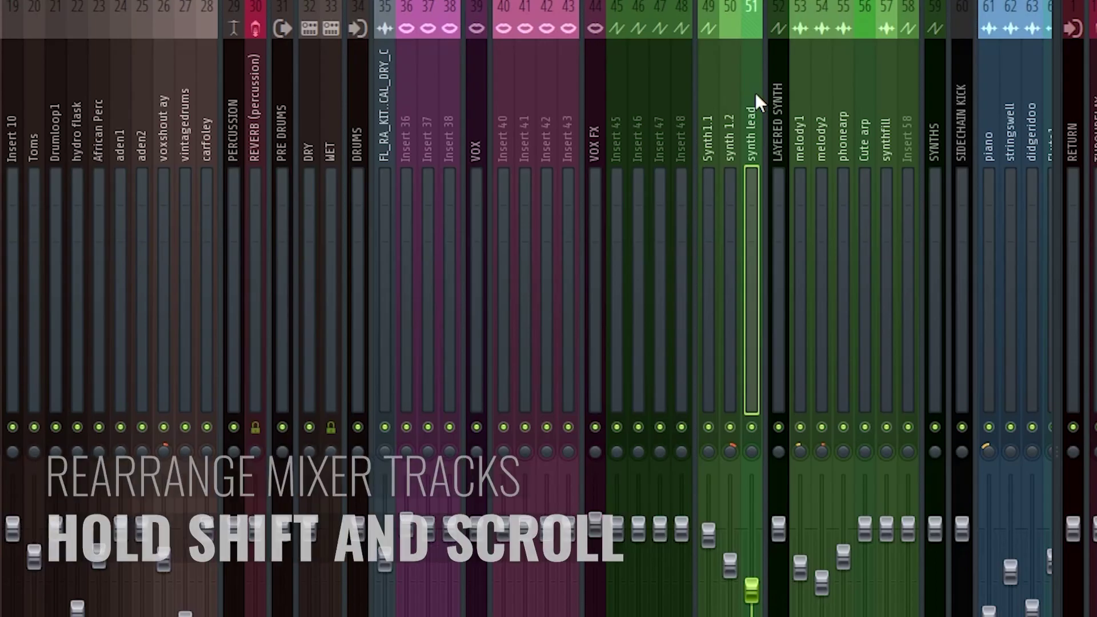
pyautogui.scroll(2, 547, 106)
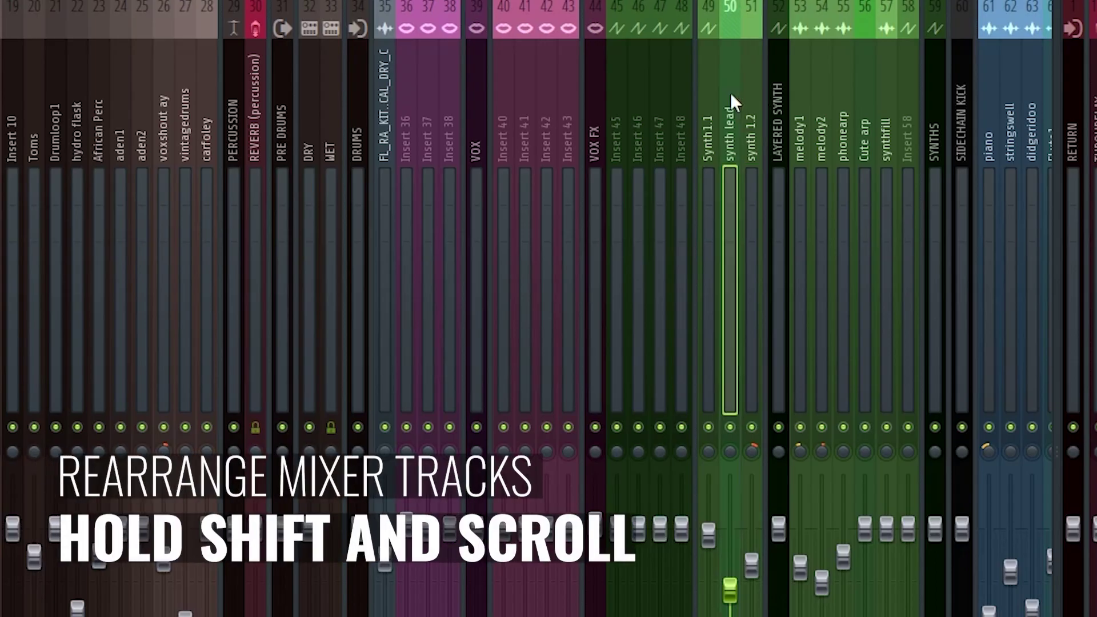
pyautogui.scroll(-5, 704, 92)
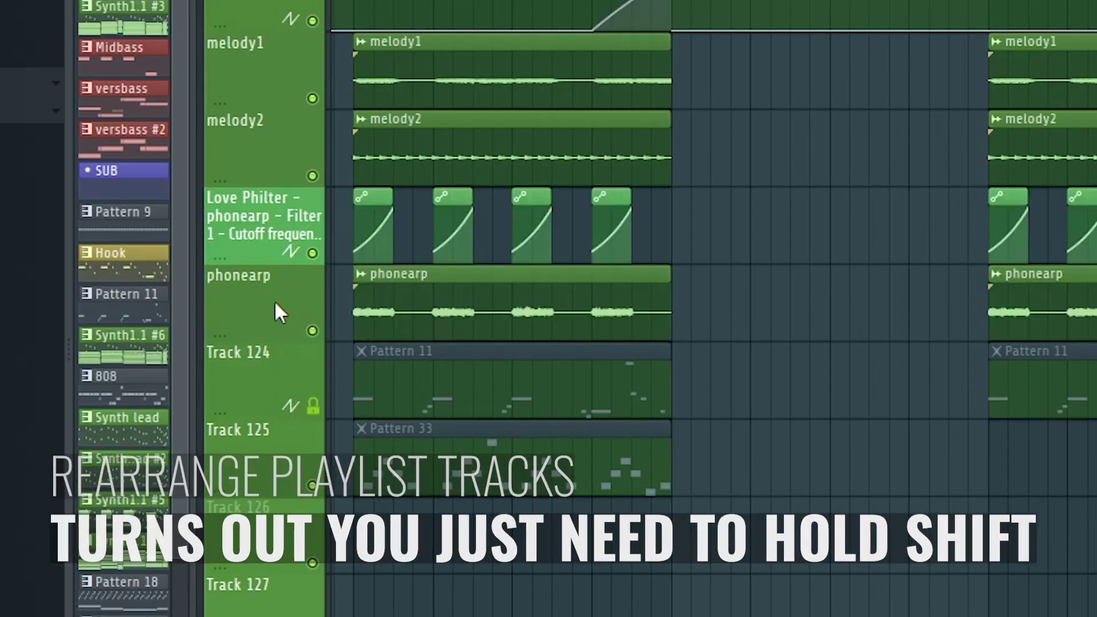
pyautogui.scroll(-1, 275, 300)
pyautogui.scroll(3, 274, 378)
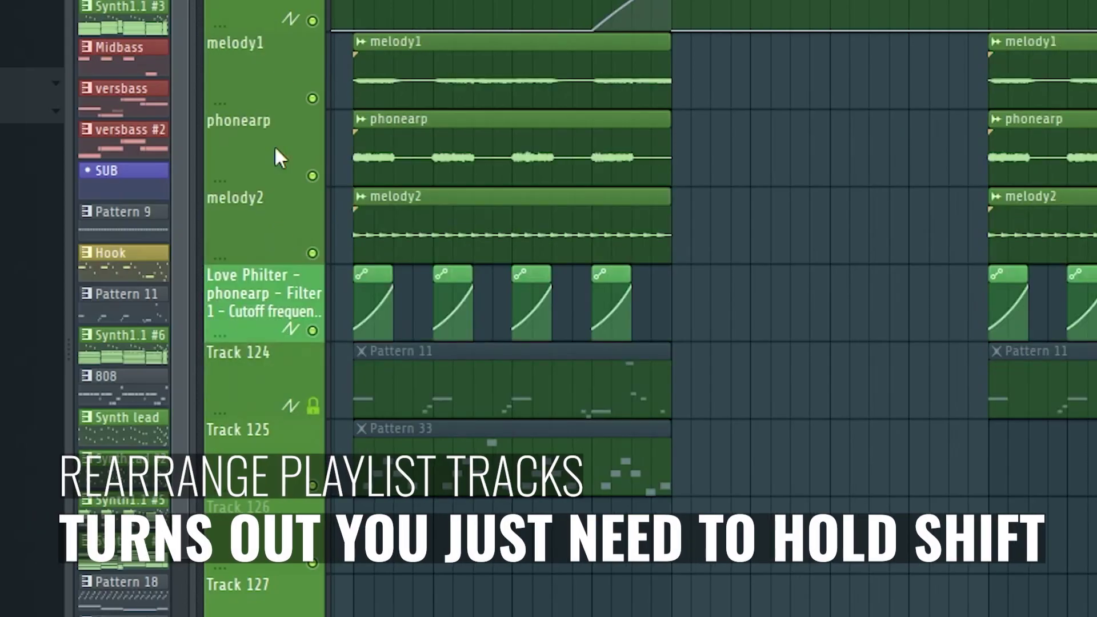
pyautogui.scroll(-3, 274, 146)
pyautogui.scroll(3, 275, 378)
pyautogui.scroll(-2, 275, 158)
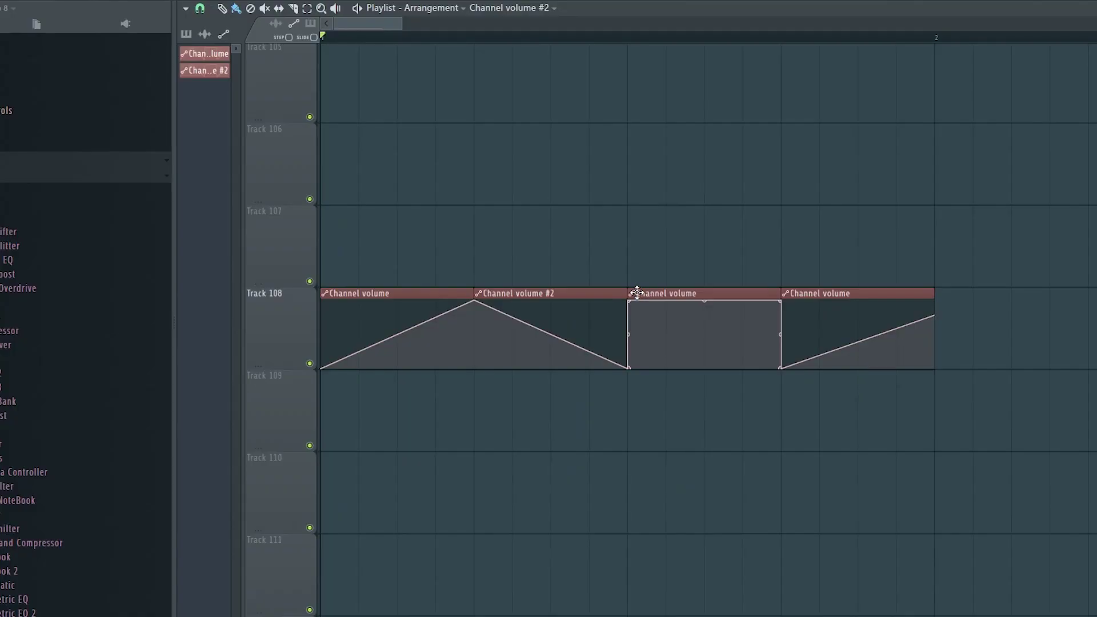
# Step: Make the third and fourth automation clips unique as Channel volume #3 and #4
pyautogui.rightClick(631, 300)
pyautogui.click(662, 408)
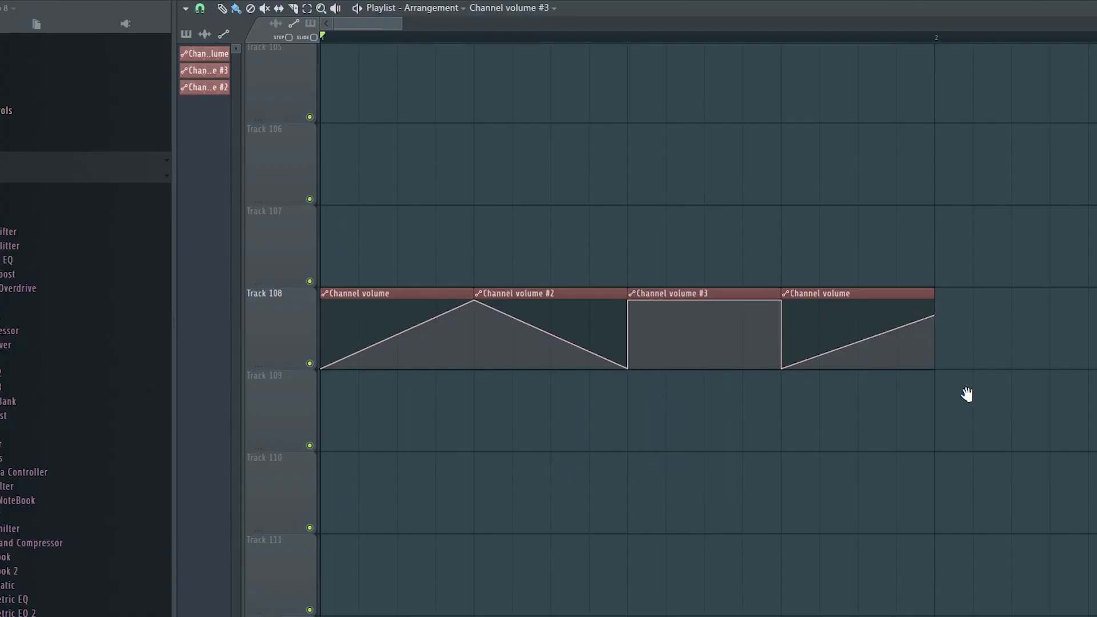
pyautogui.scroll(-1, 967, 392)
pyautogui.rightClick(722, 291)
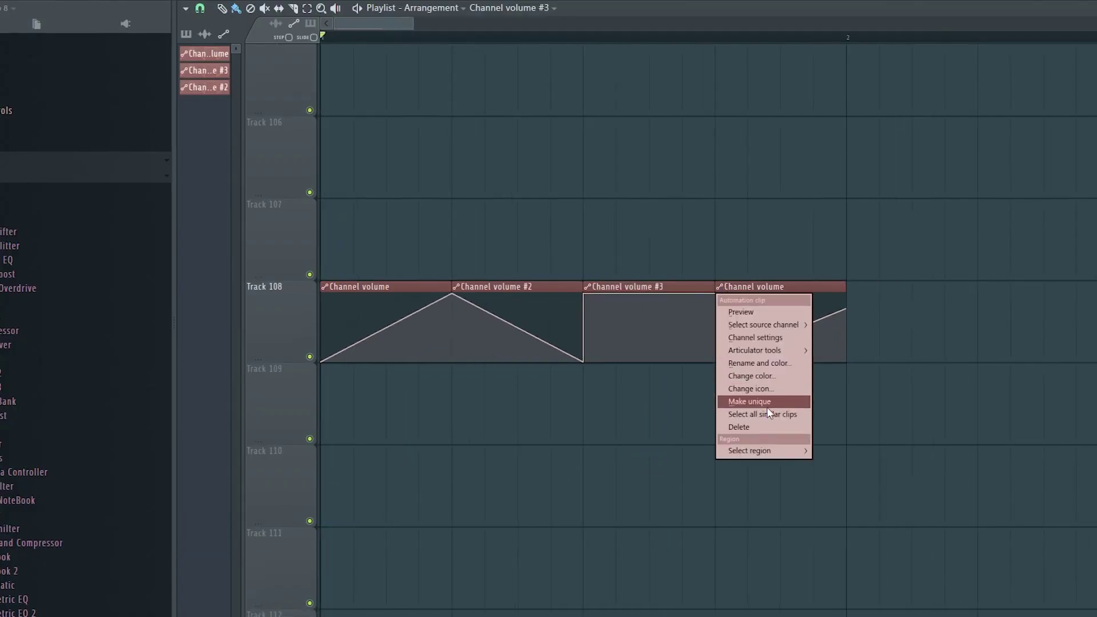
pyautogui.click(758, 399)
pyautogui.moveTo(791, 283); pyautogui.dragTo(918, 276)
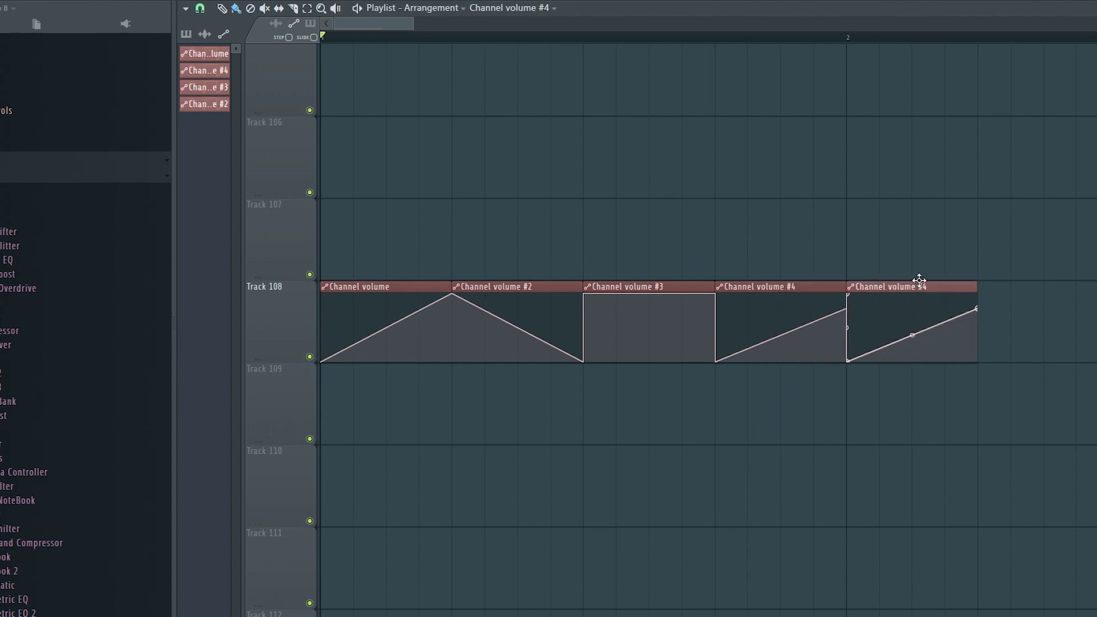
pyautogui.rightClick(865, 311)
pyautogui.moveTo(852, 283)
pyautogui.mouseDown()
pyautogui.moveTo(980, 297)
pyautogui.moveTo(857, 284)
pyautogui.mouseUp()
# Step: Select the Track 108 automation clips, then merge KEYS Pattern 2 and Pattern 3 into one clip
pyautogui.moveTo(760, 287); pyautogui.dragTo(552, 346)
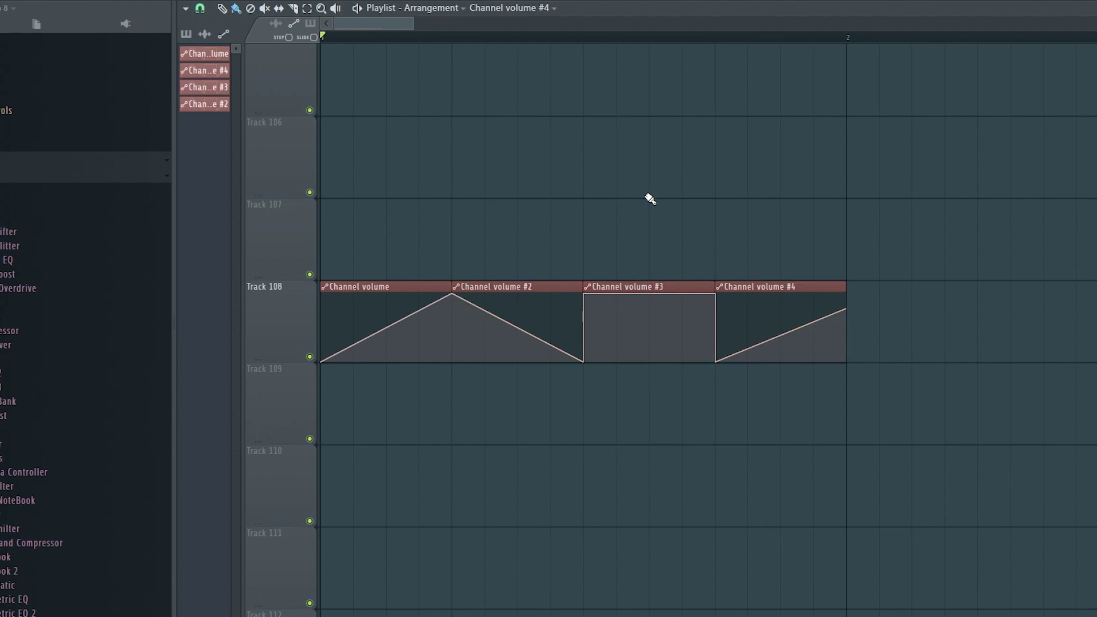
pyautogui.moveTo(784, 251); pyautogui.dragTo(389, 377)
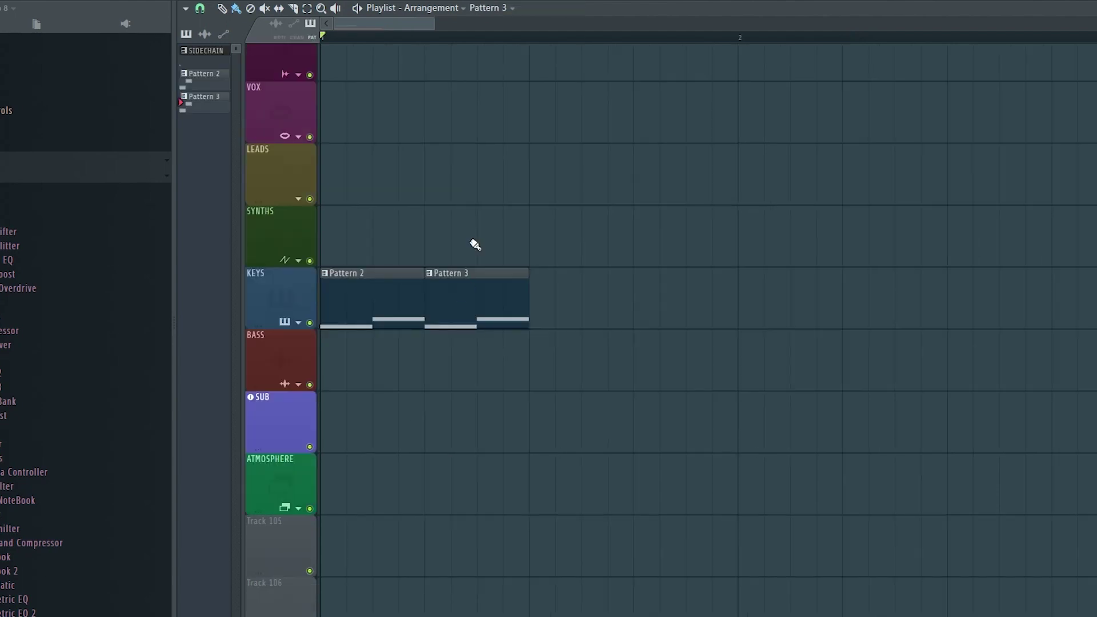
pyautogui.moveTo(473, 243); pyautogui.dragTo(415, 303)
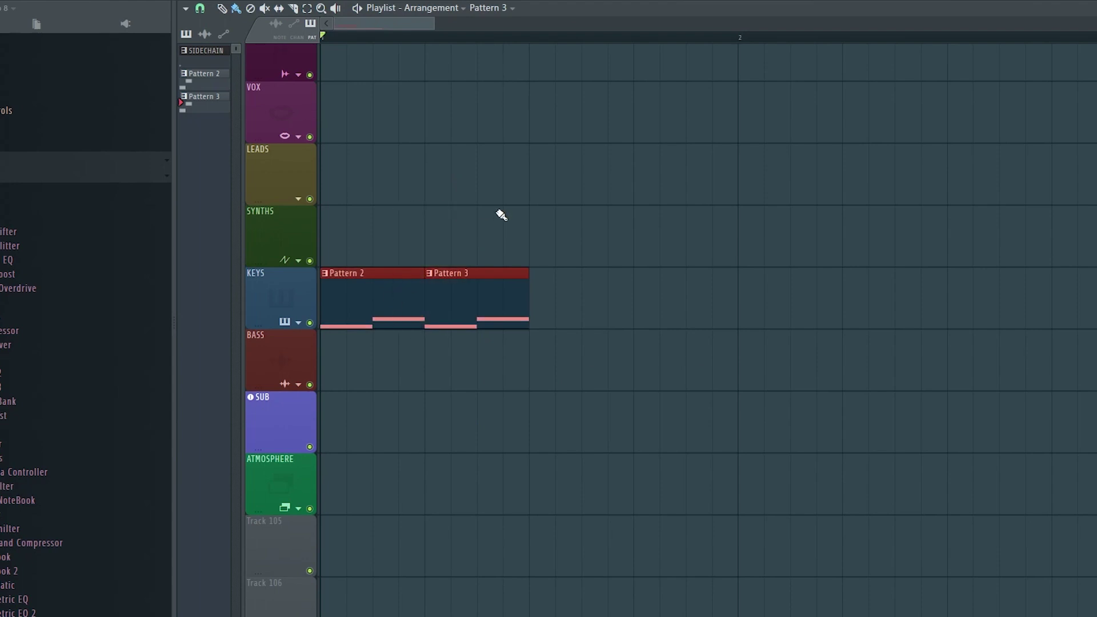
pyautogui.hotkey('ctrl', 'alt', 'g')
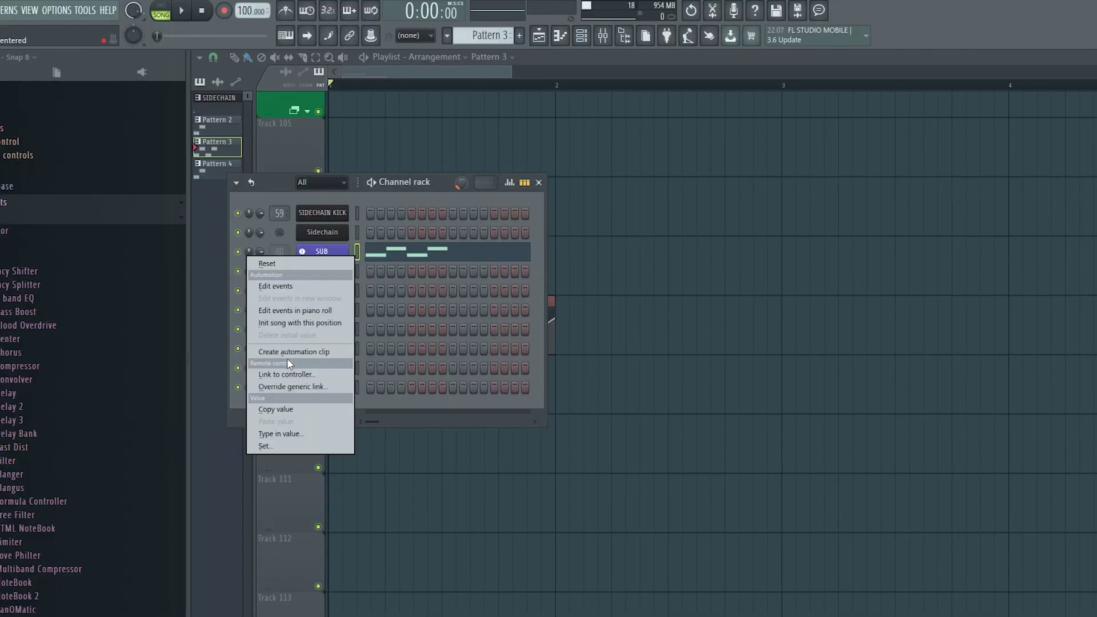
# Step: Create a Channel panning automation clip and place it on Track 110
pyautogui.click(300, 358)
pyautogui.click(538, 182)
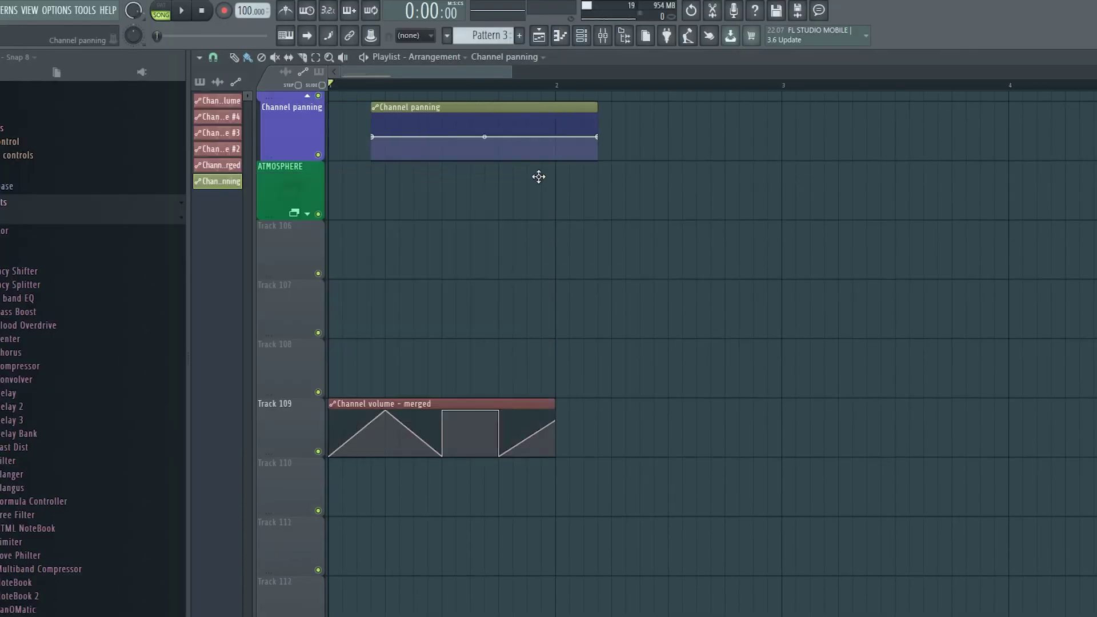
pyautogui.moveTo(503, 142); pyautogui.dragTo(455, 446)
pyautogui.scroll(3, 454, 447)
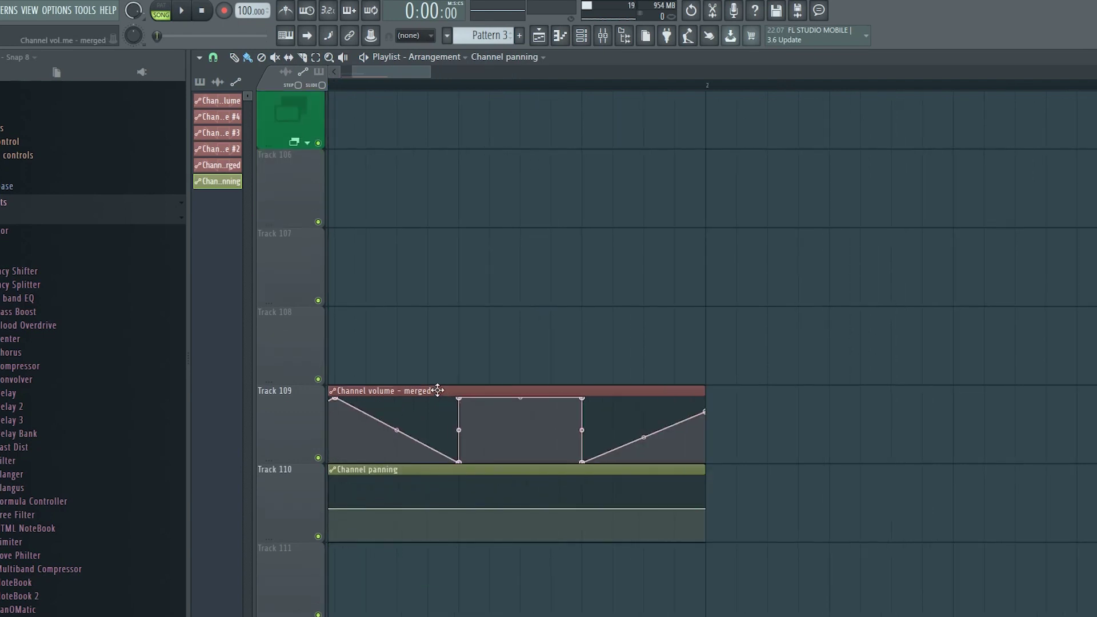
pyautogui.scroll(-3, 676, 145)
pyautogui.scroll(1, 558, 254)
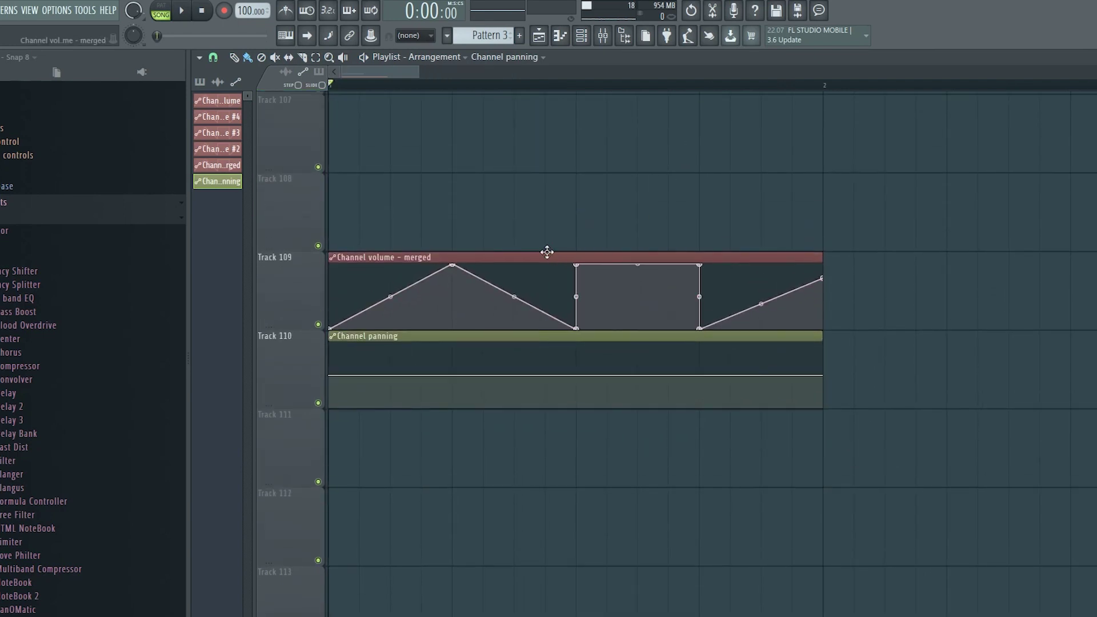
# Step: Copy the merged volume clip's automation state and paste it onto the Channel panning clip
pyautogui.doubleClick(545, 261)
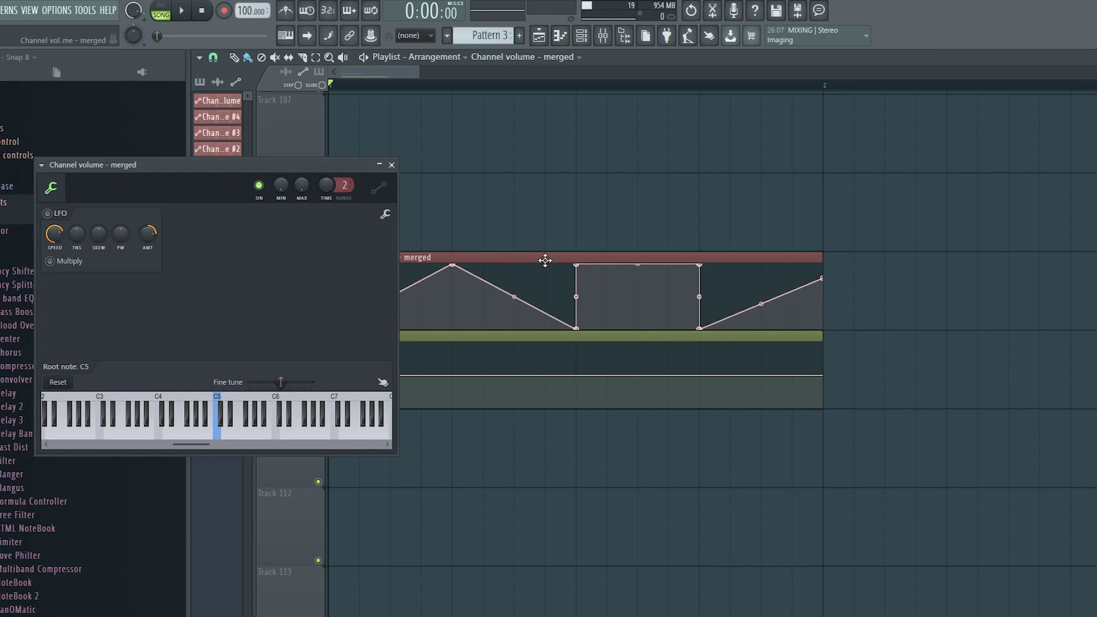
pyautogui.click(385, 213)
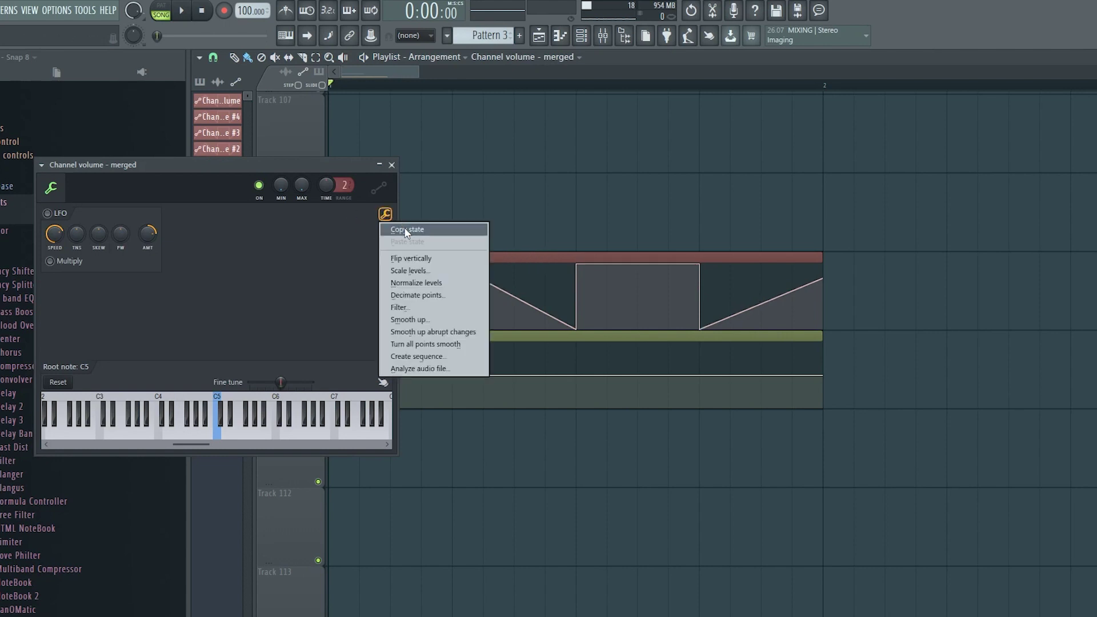
pyautogui.click(406, 229)
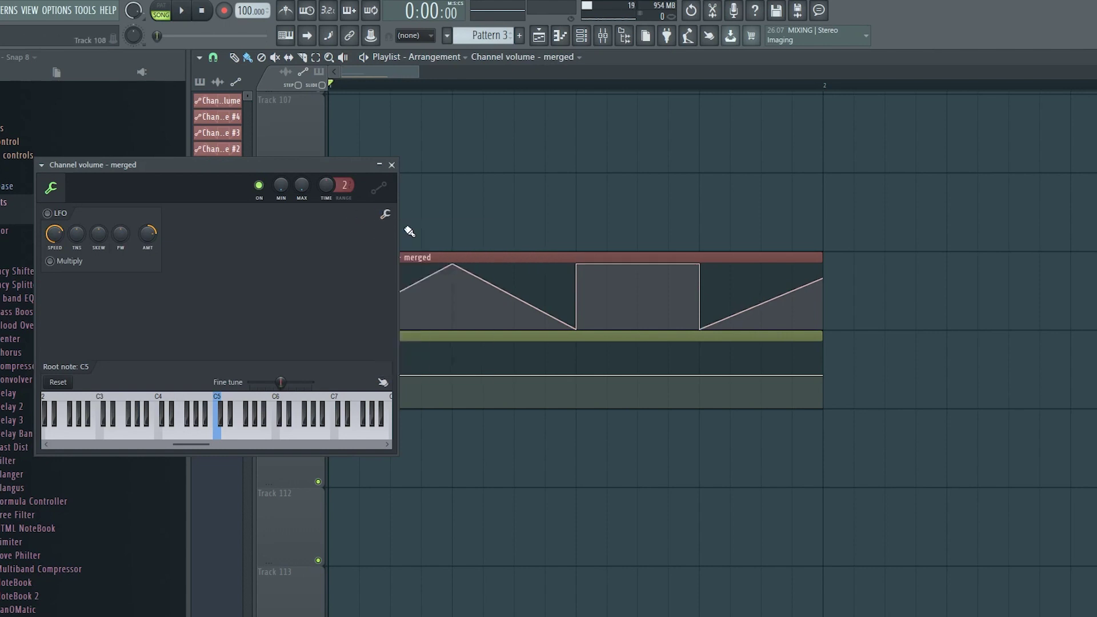
pyautogui.click(391, 165)
pyautogui.doubleClick(411, 336)
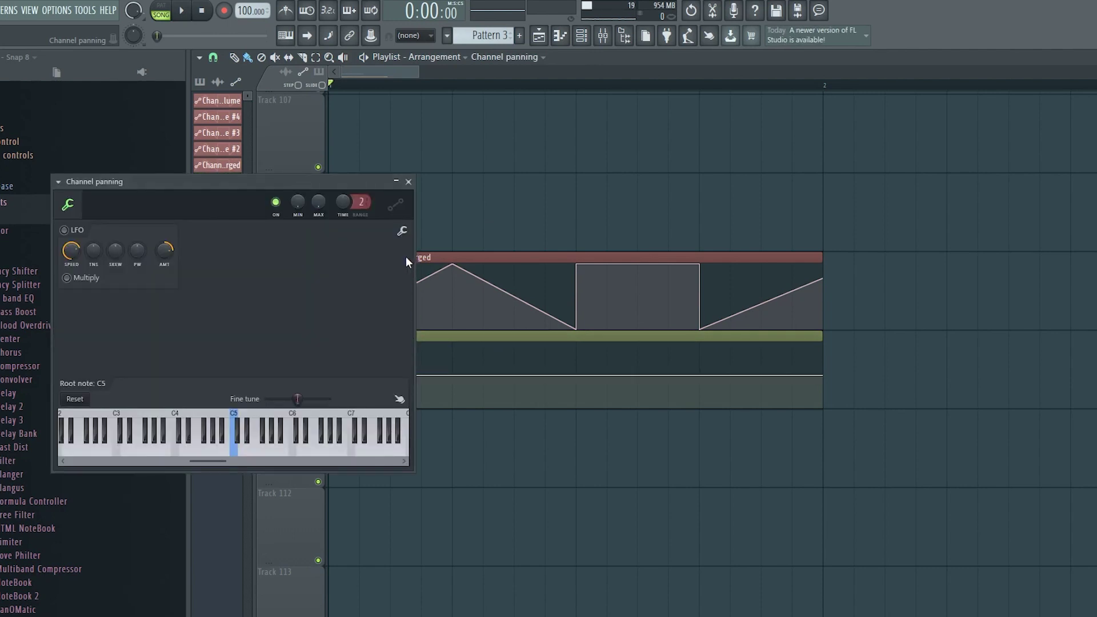
pyautogui.click(402, 231)
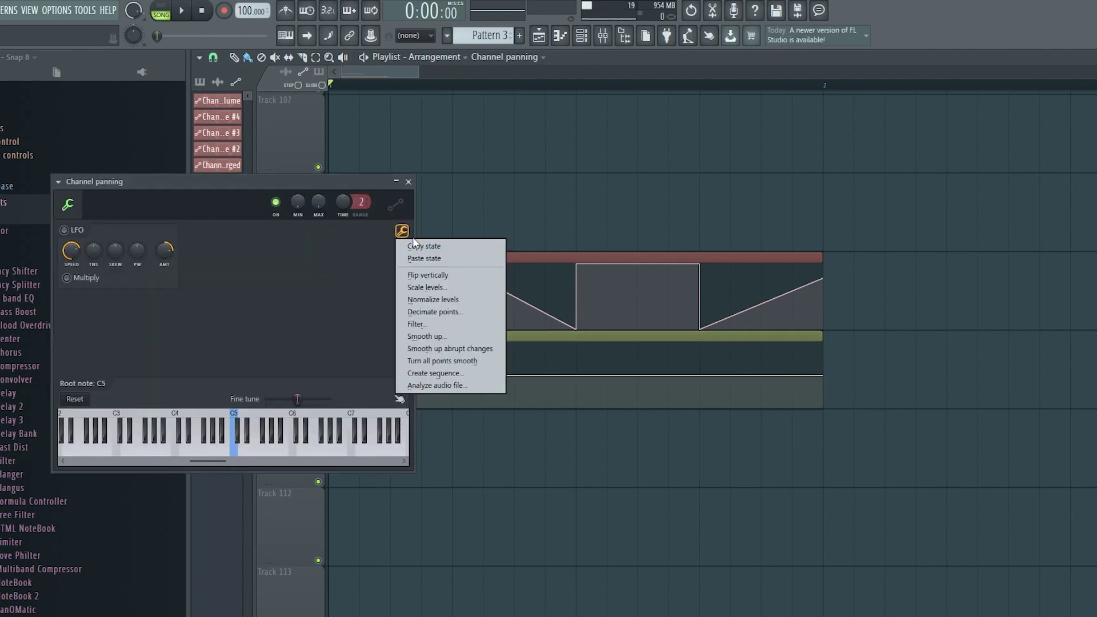
pyautogui.click(424, 258)
pyautogui.press('F6')
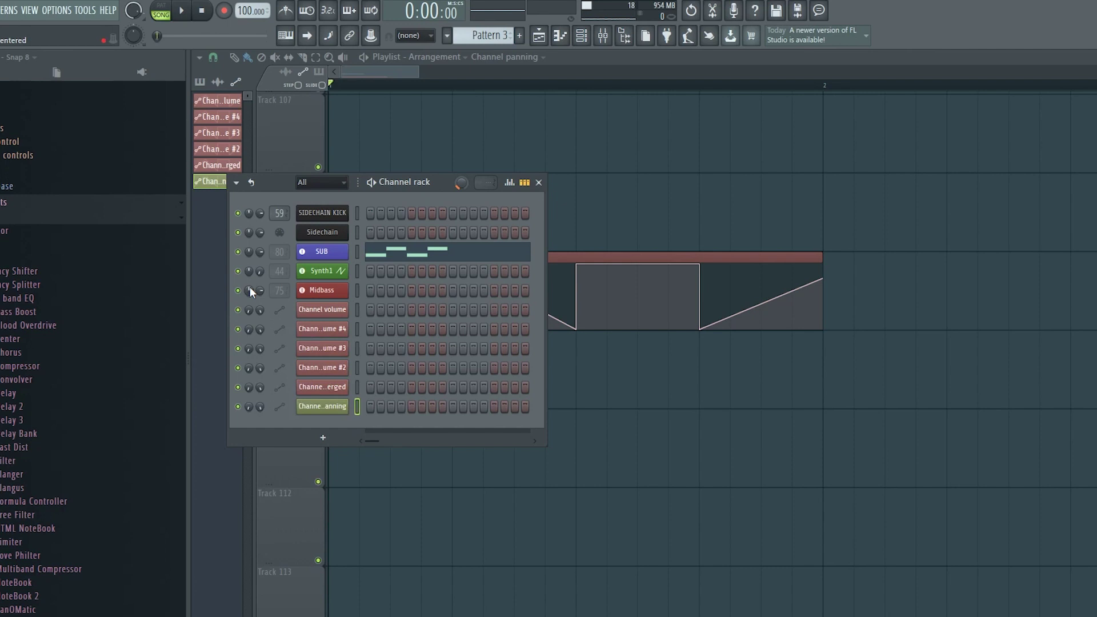
# Step: Link the channel panning knob to the internal controller 'Channel volume - merged'
pyautogui.rightClick(250, 291)
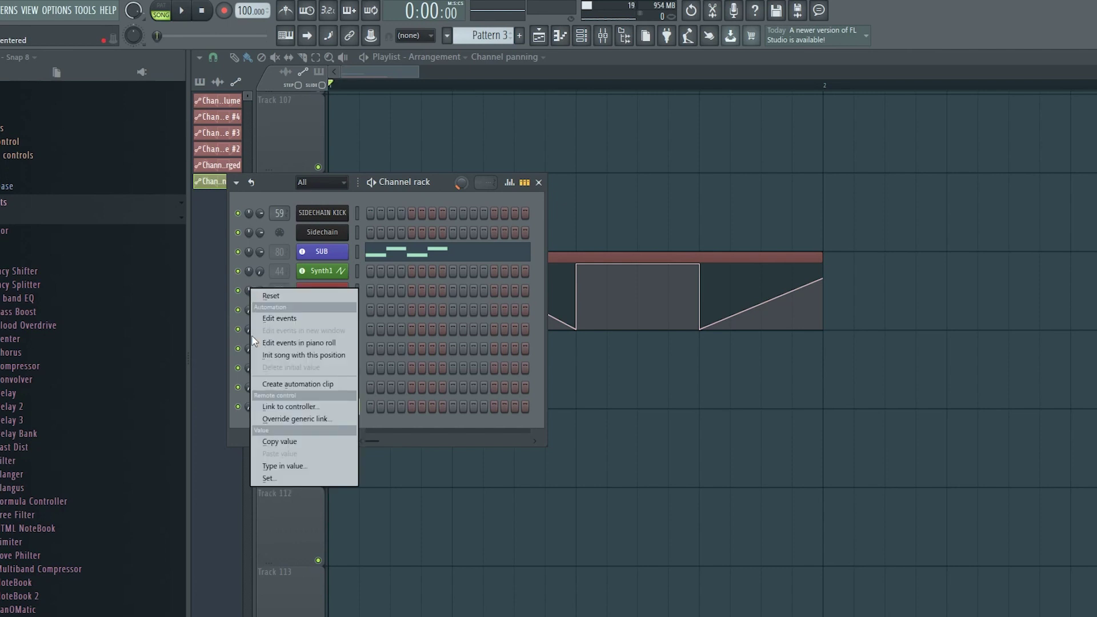
pyautogui.click(287, 406)
pyautogui.click(498, 318)
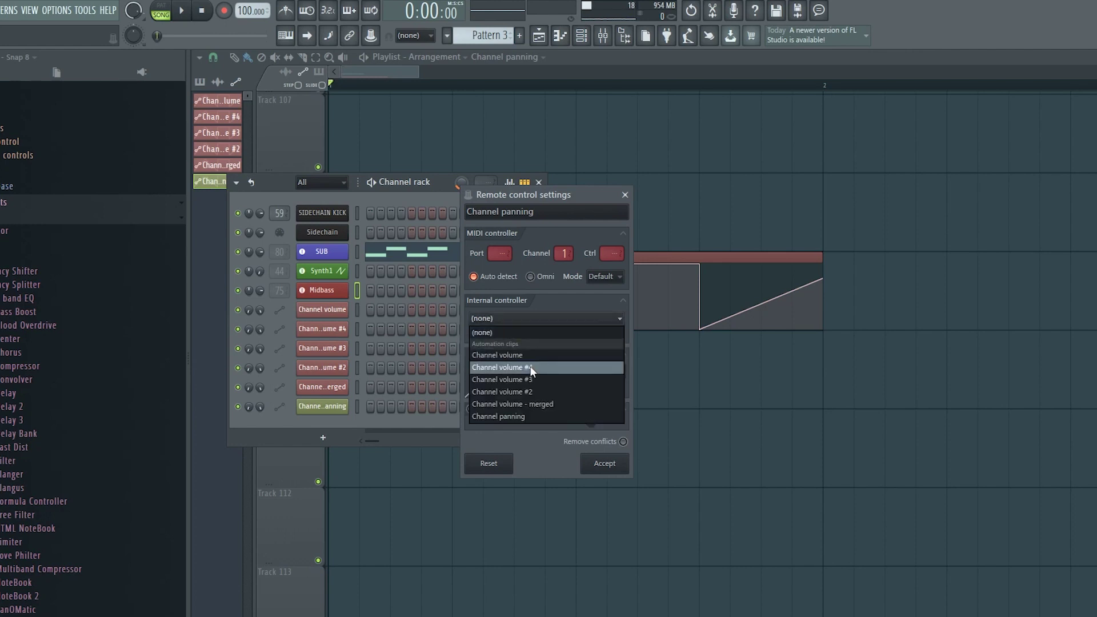
pyautogui.click(547, 404)
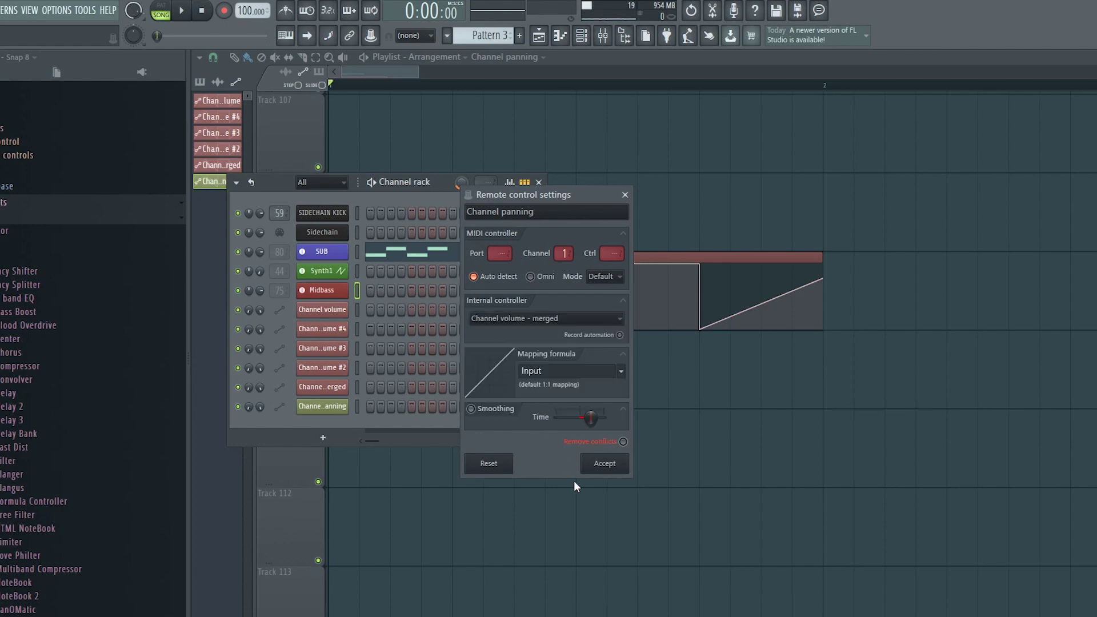
pyautogui.click(603, 475)
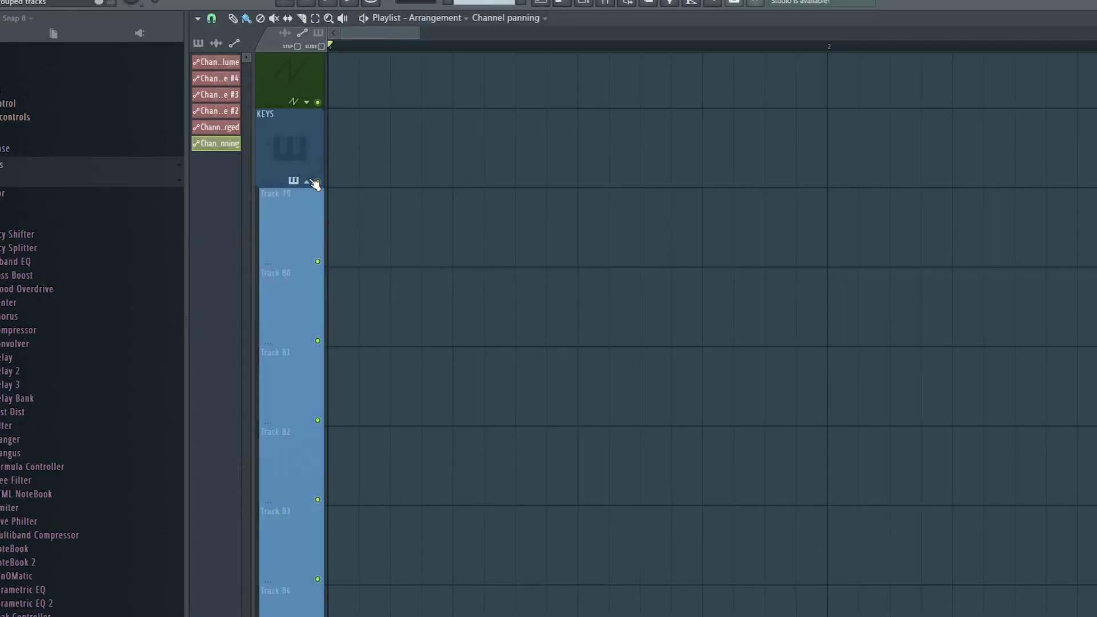
# Step: Apply Auto color group to the KEYS group so Tracks 79–87 share its blue
pyautogui.scroll(-1, 357, 206)
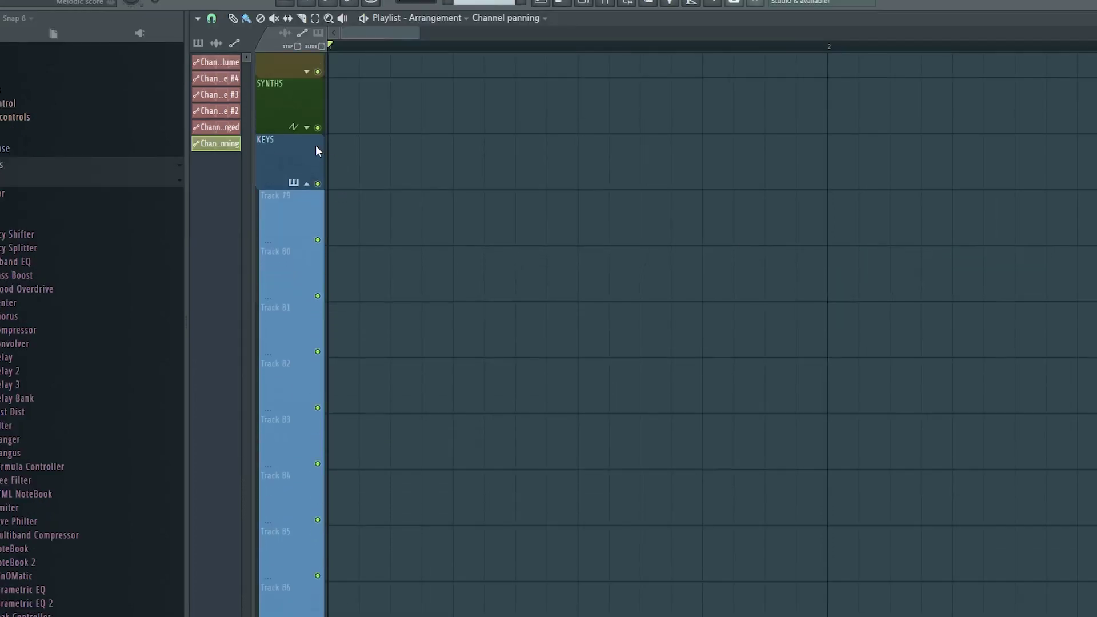
pyautogui.rightClick(303, 171)
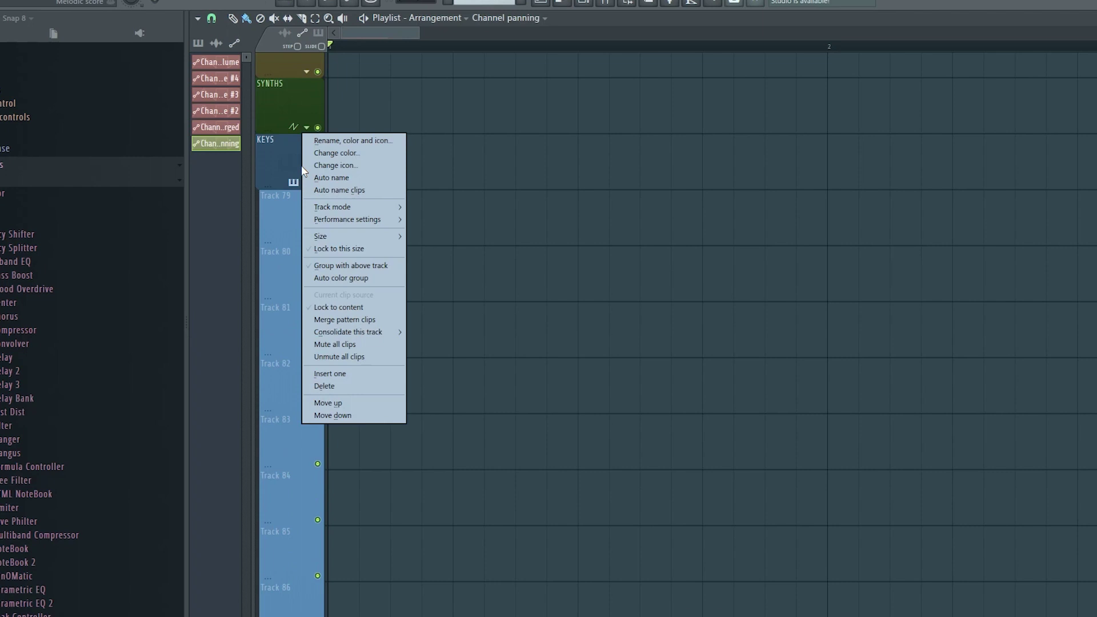
pyautogui.click(369, 275)
pyautogui.scroll(-3, 423, 274)
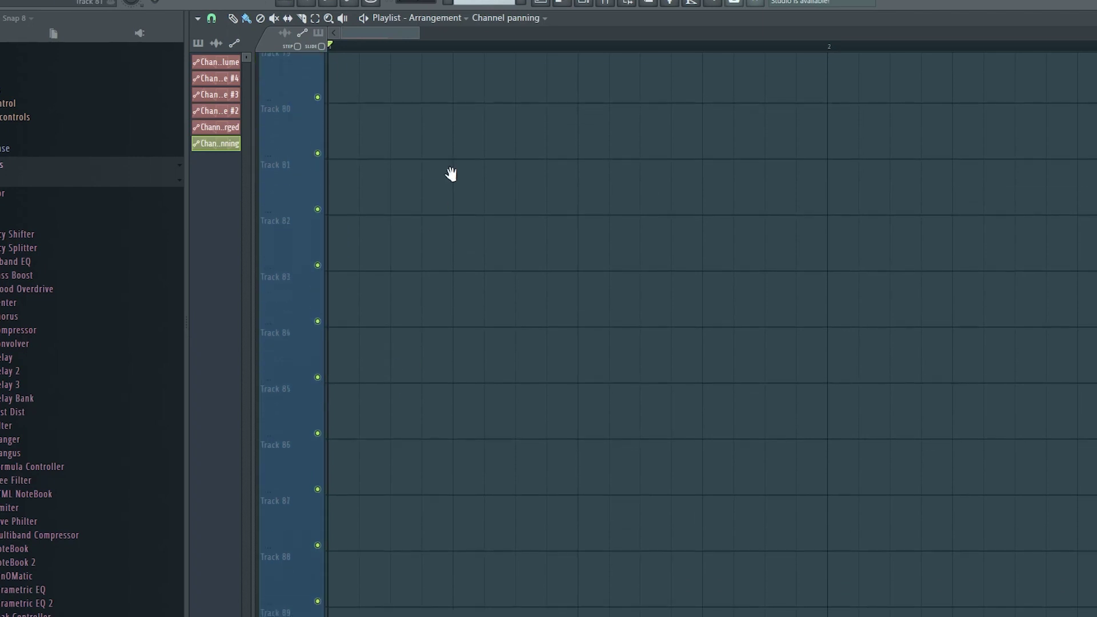
pyautogui.scroll(1, 472, 243)
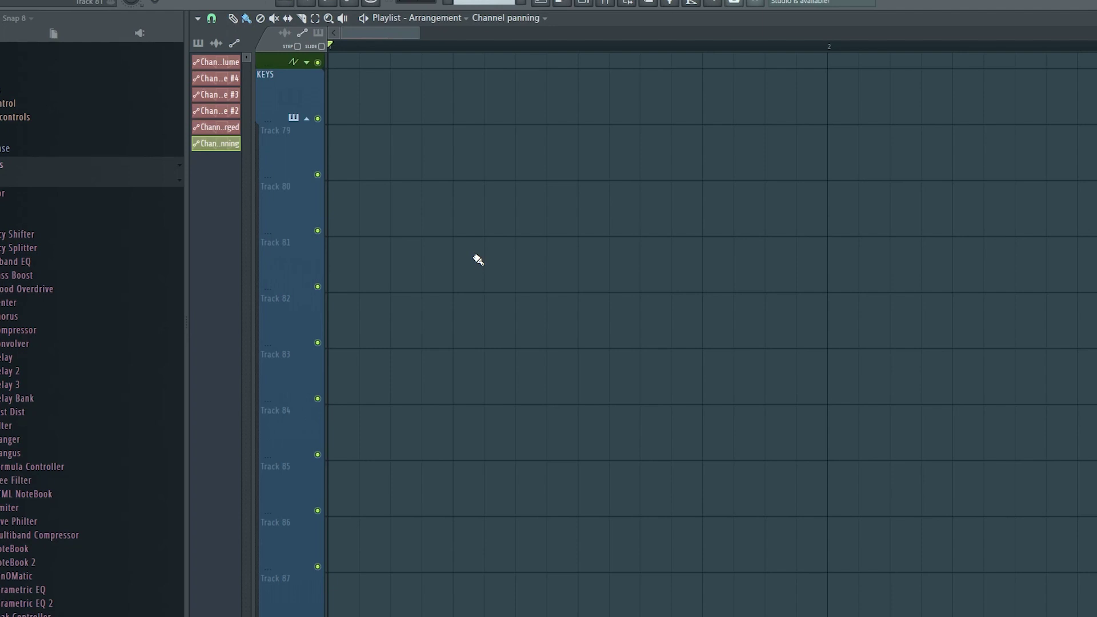